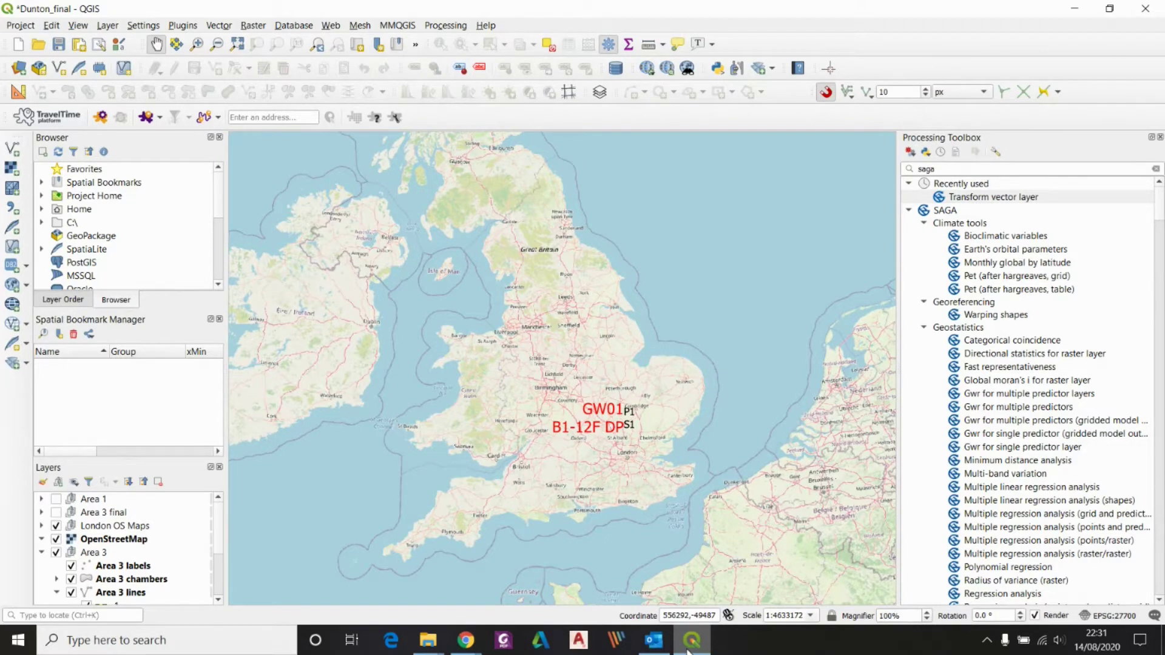
Start a DWG/DXF import with Area 2.gpkg as the target GeoPackage.
left_click(27, 28)
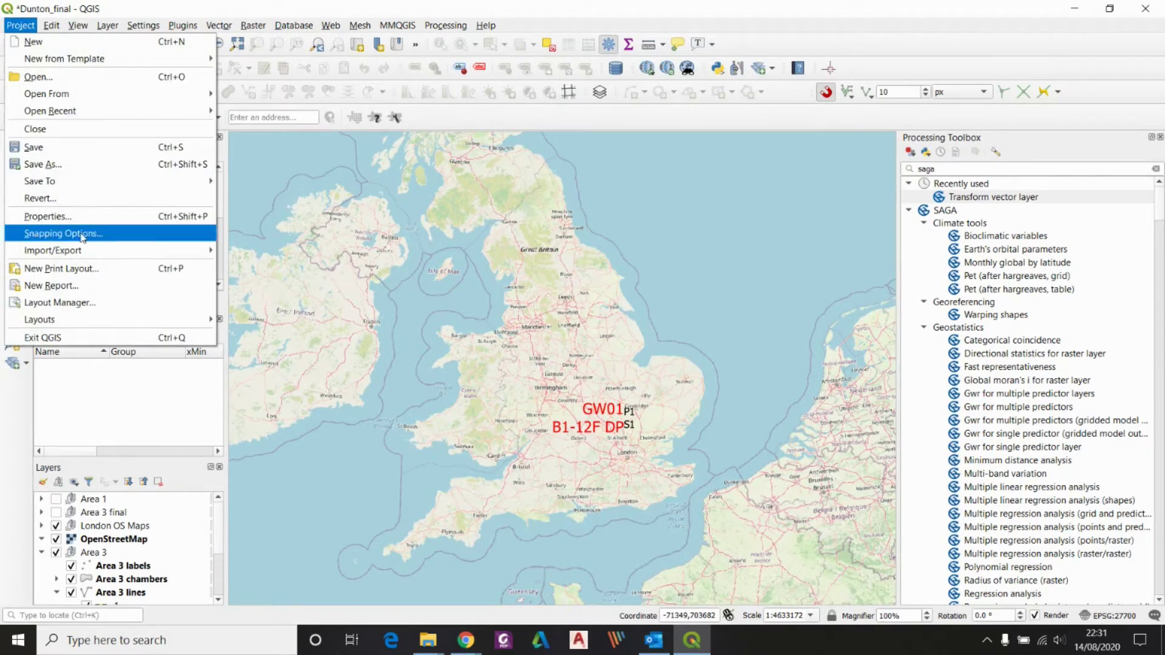
mouse_move(88, 250)
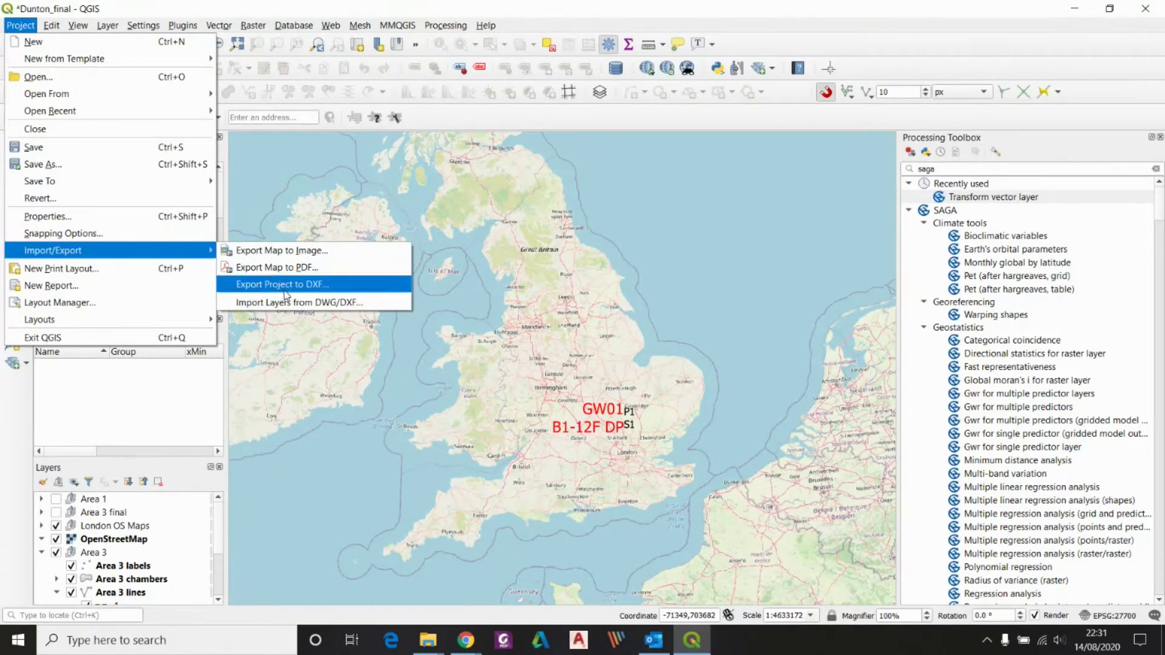
left_click(261, 303)
left_click(588, 288)
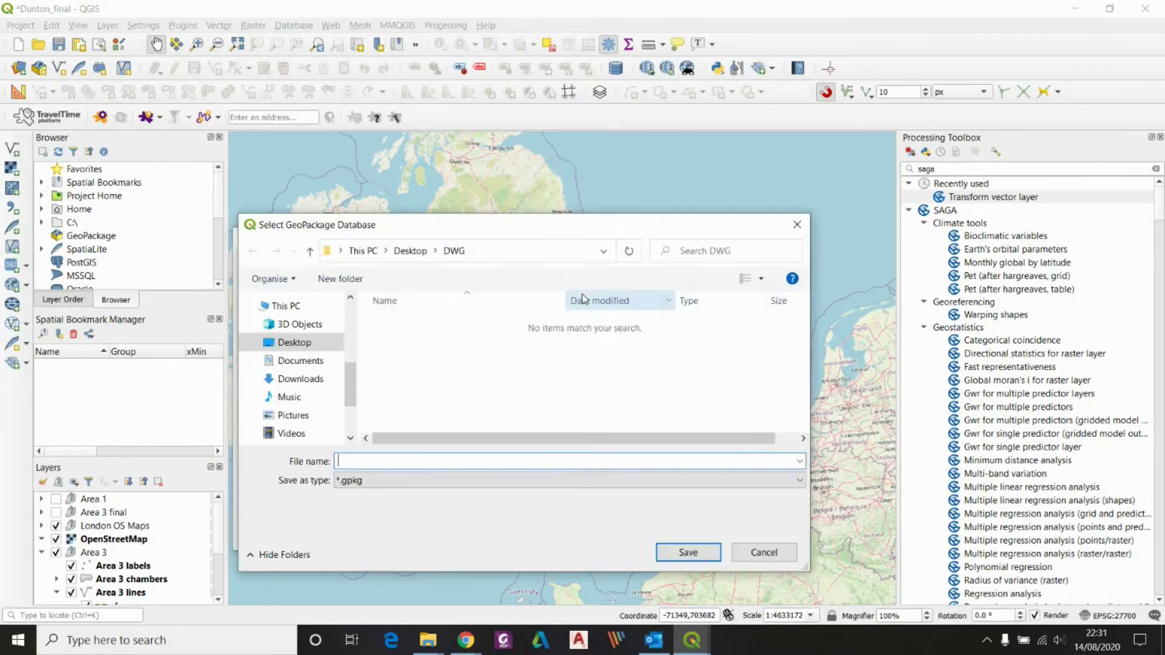
type("Area 2")
left_click(685, 552)
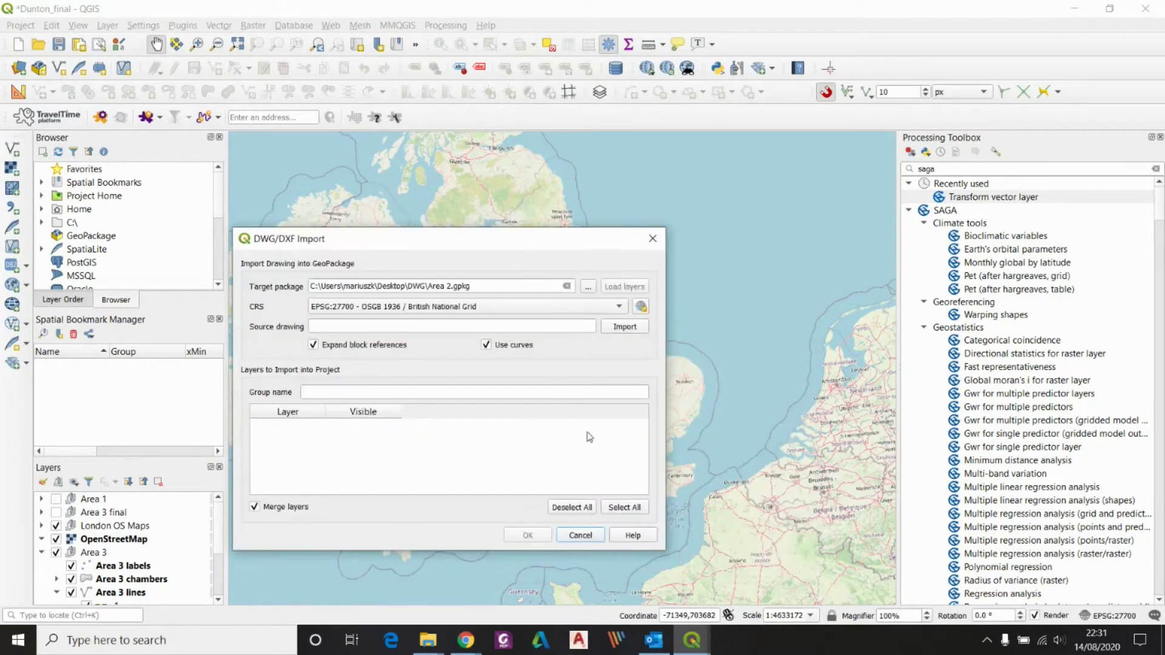
Import Area 2.dwg from Desktop\DWG and add its layers as the Area 2 group.
left_click(609, 328)
left_click(313, 333)
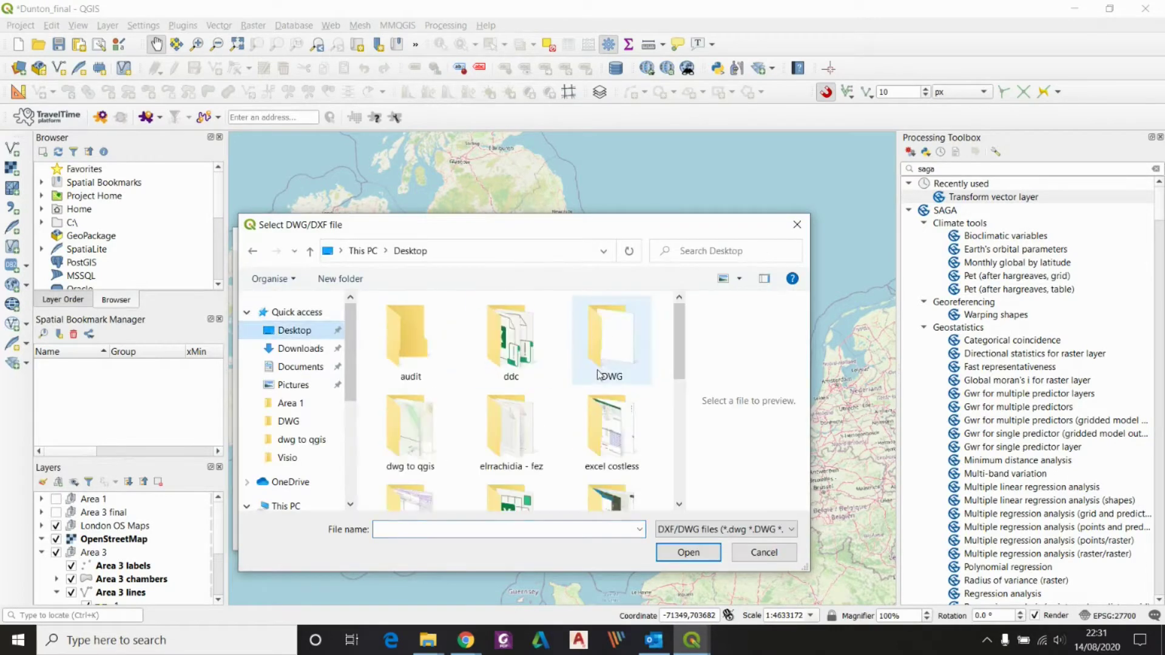
double_click(607, 322)
left_click(433, 331)
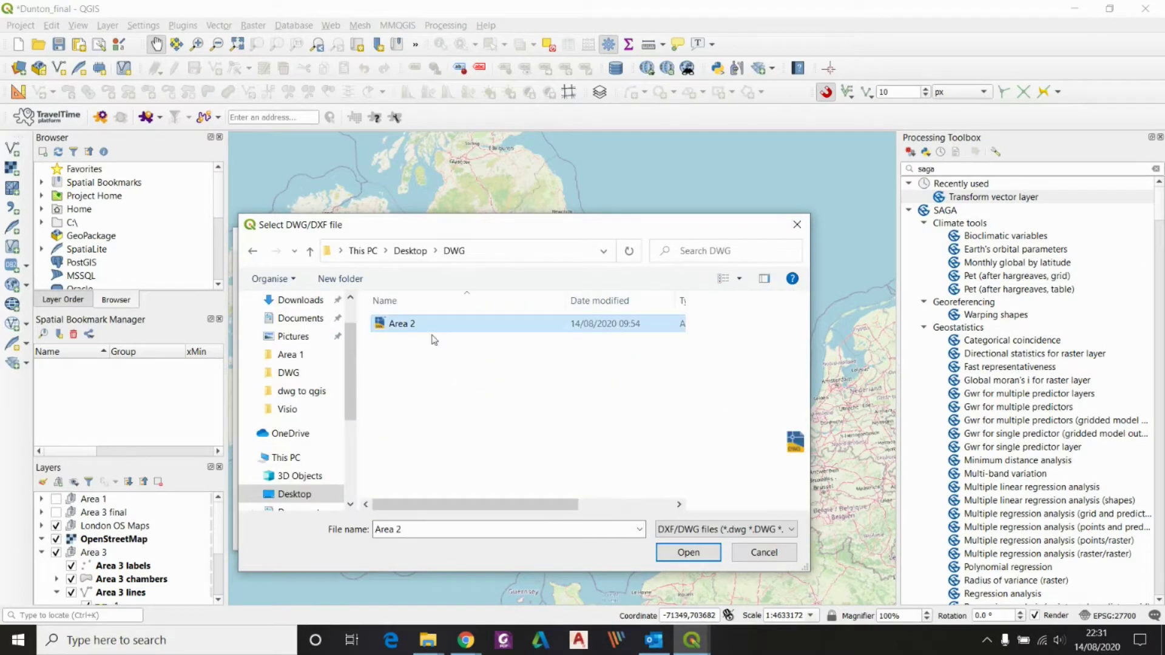
left_click(687, 552)
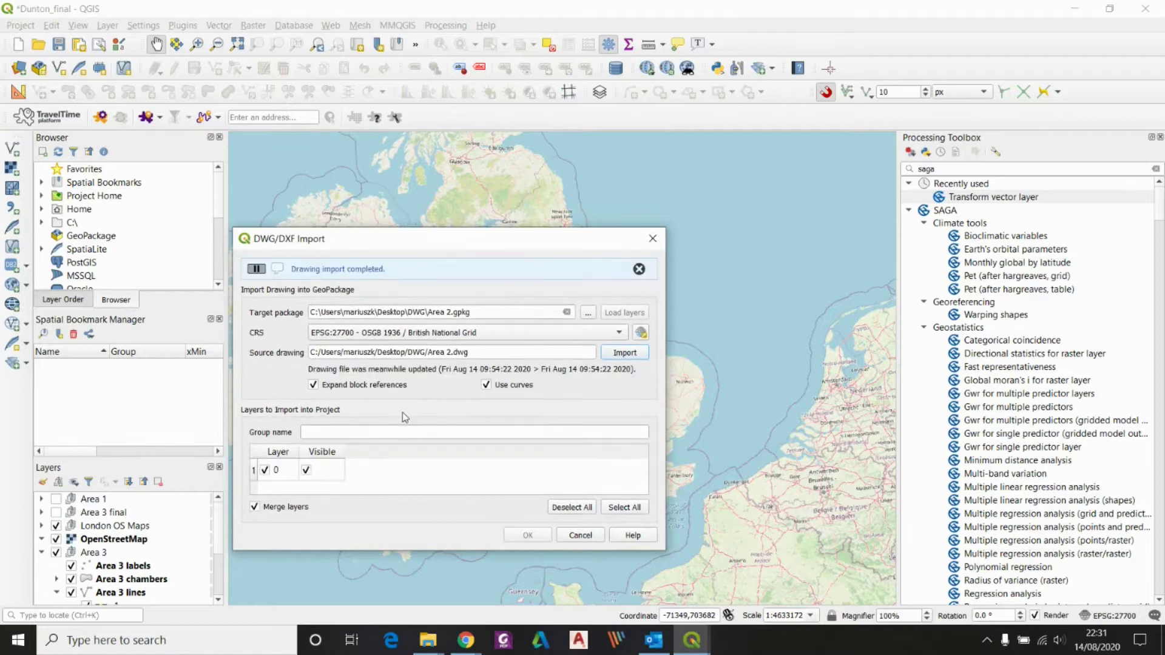
left_click(395, 428)
type("Area 2")
left_click(531, 533)
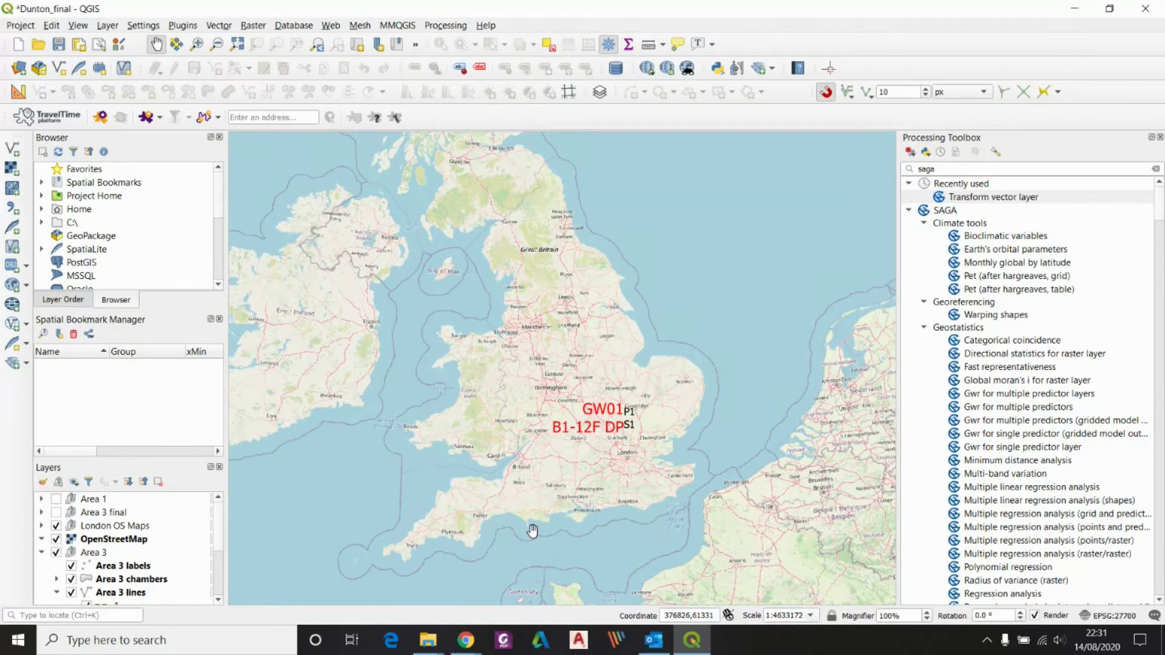
Zoom to the Area 2 group, showing Hawthorn House, The Lodge and the P points.
left_click_drag(217, 523, 239, 585)
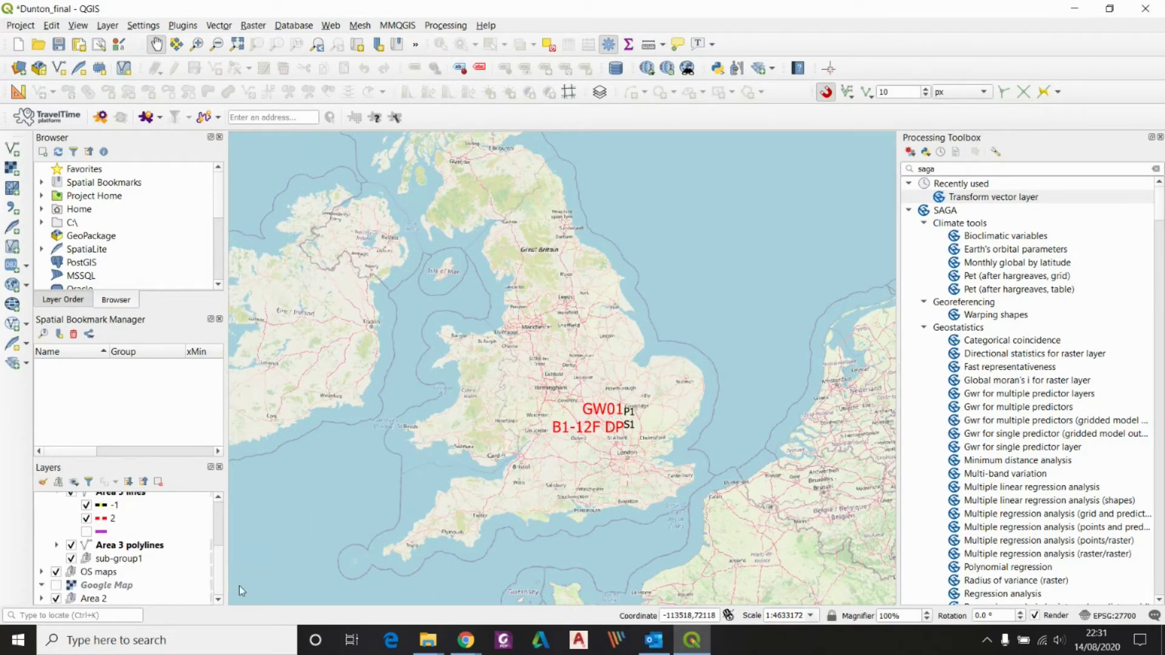
left_click(99, 601)
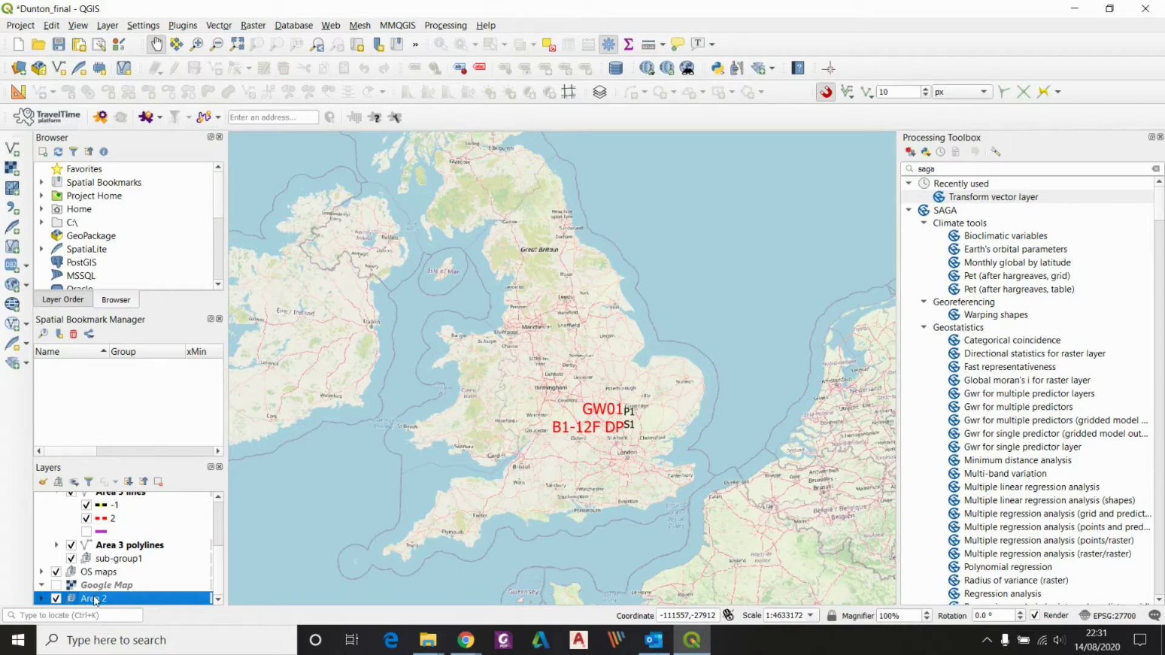
right_click(95, 601)
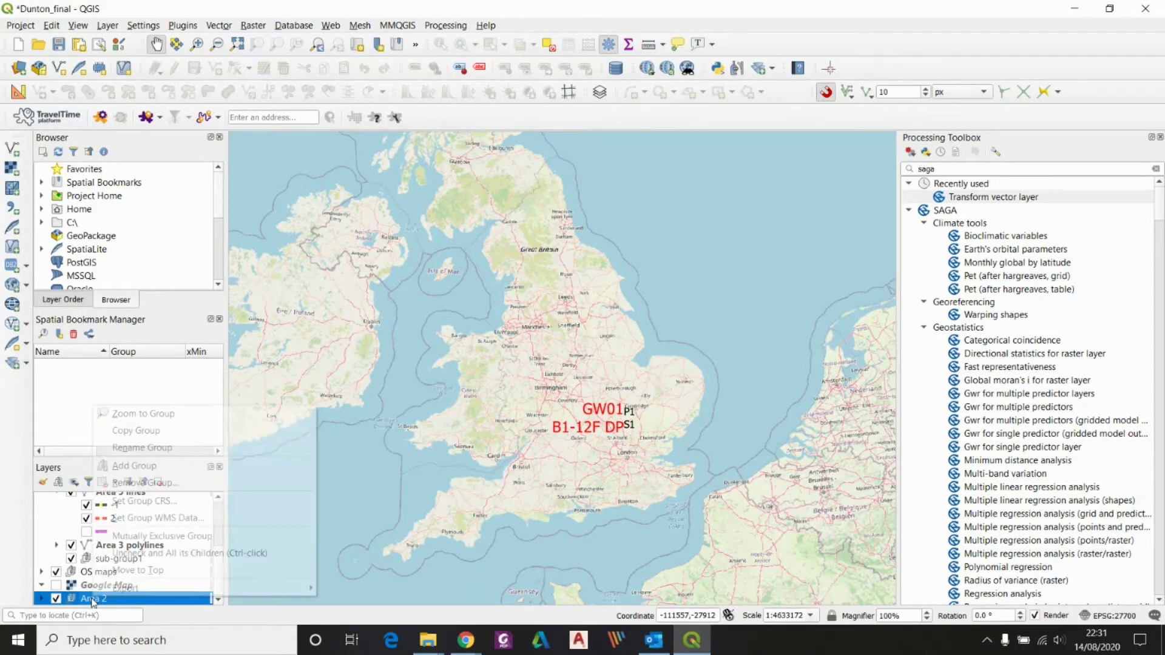
left_click(165, 415)
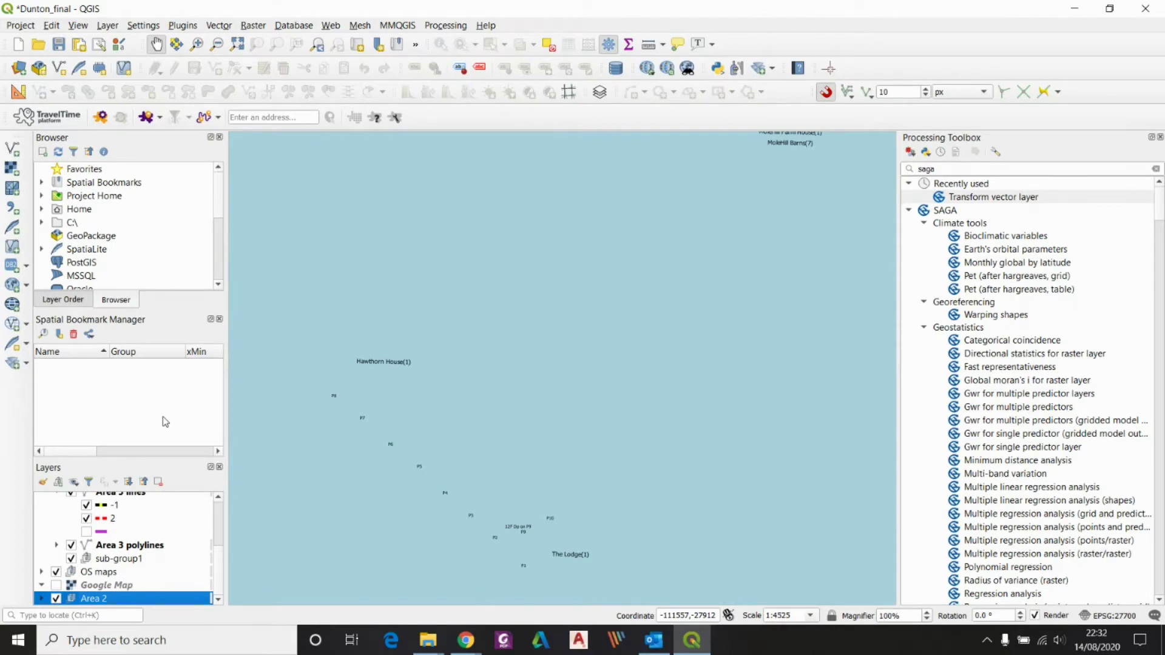
Refresh the Area 2 layer and nudge the map up so its line work draws.
right_click(99, 601)
left_click(146, 549)
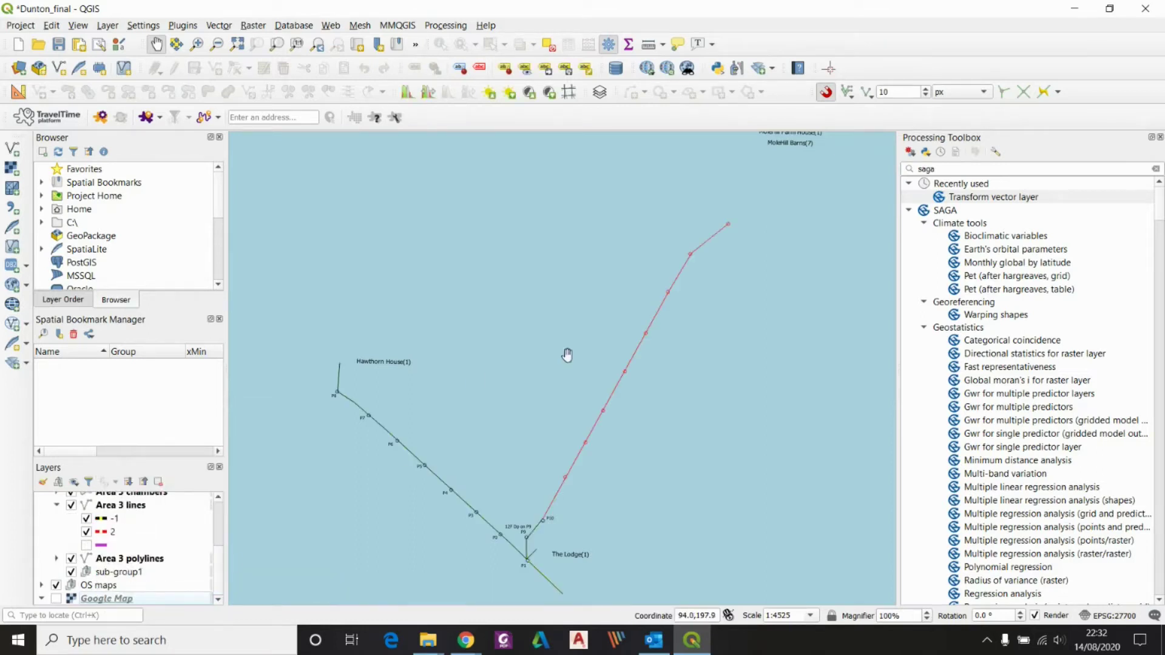
left_click_drag(676, 432, 671, 404)
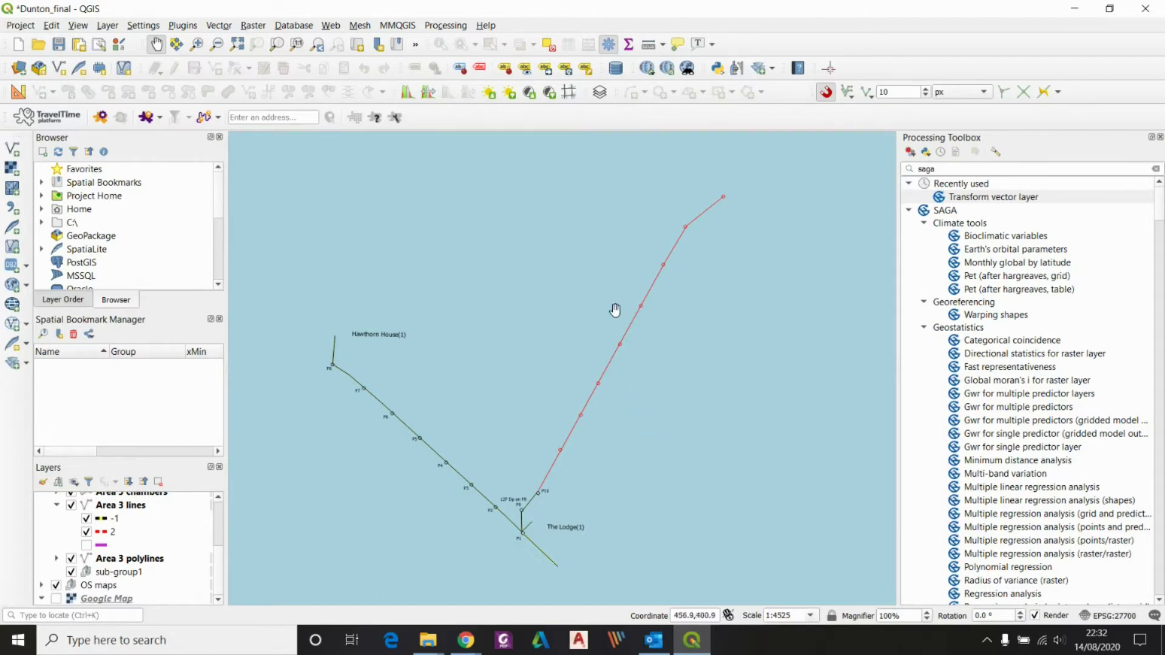
Zoom out and pan to locate the Area 2 drawing at sea south-west of Cornwall.
scroll(635, 278, "down", 6)
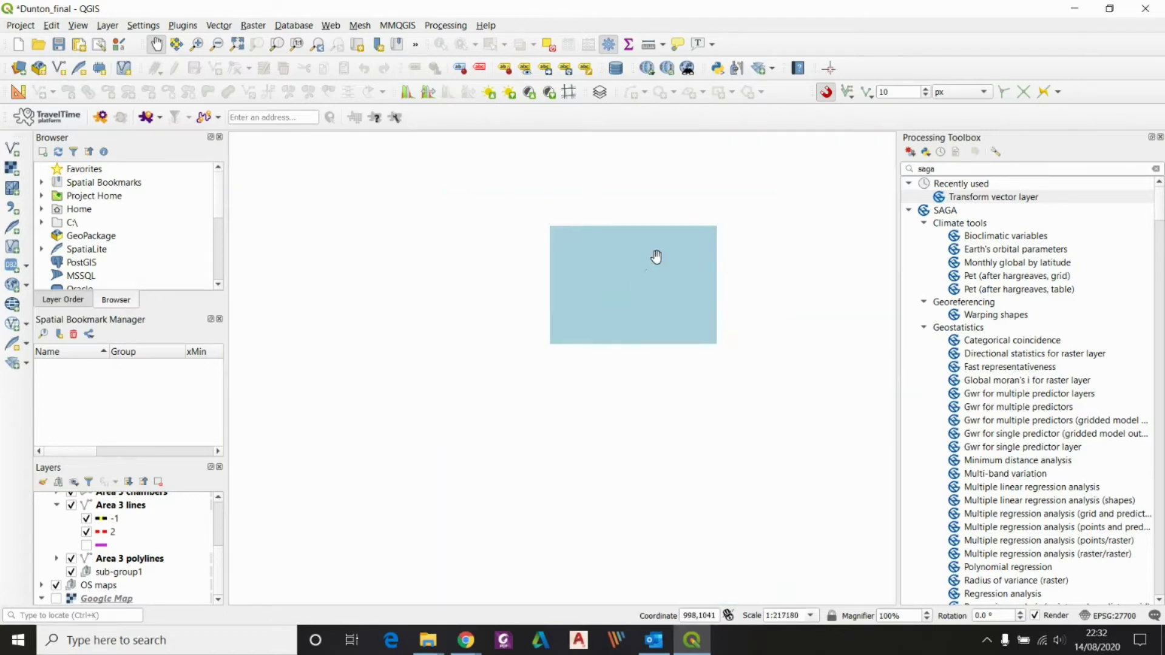
scroll(657, 258, "down", 3)
left_click_drag(689, 245, 649, 264)
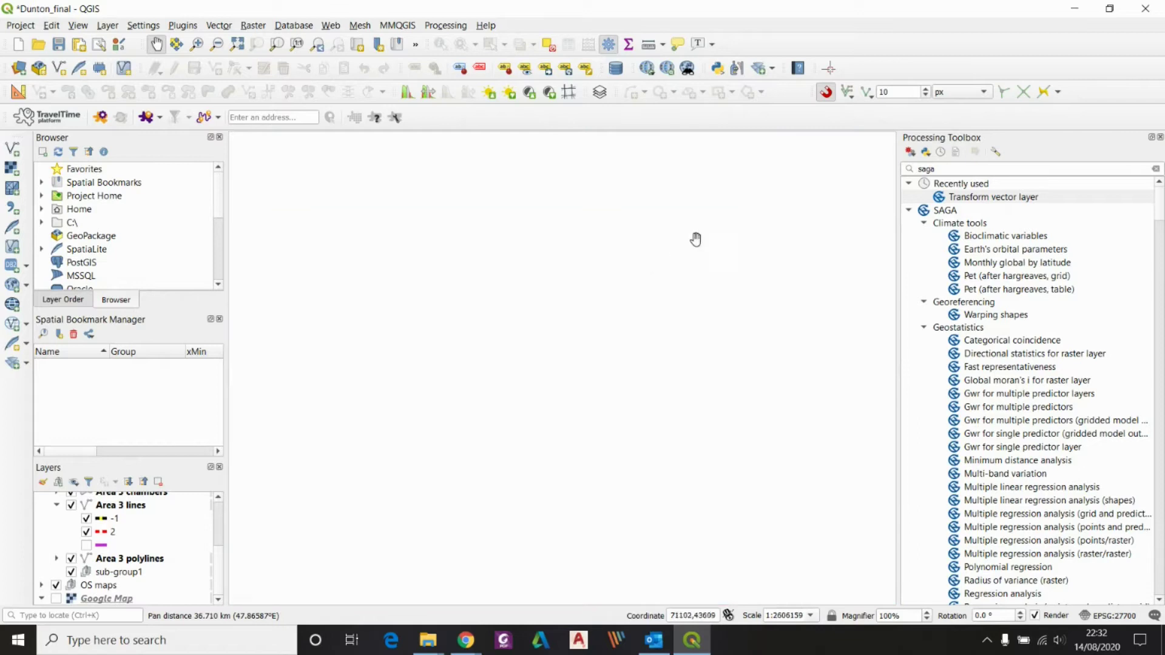
scroll(611, 317, "down", 1)
left_click_drag(611, 317, 570, 351)
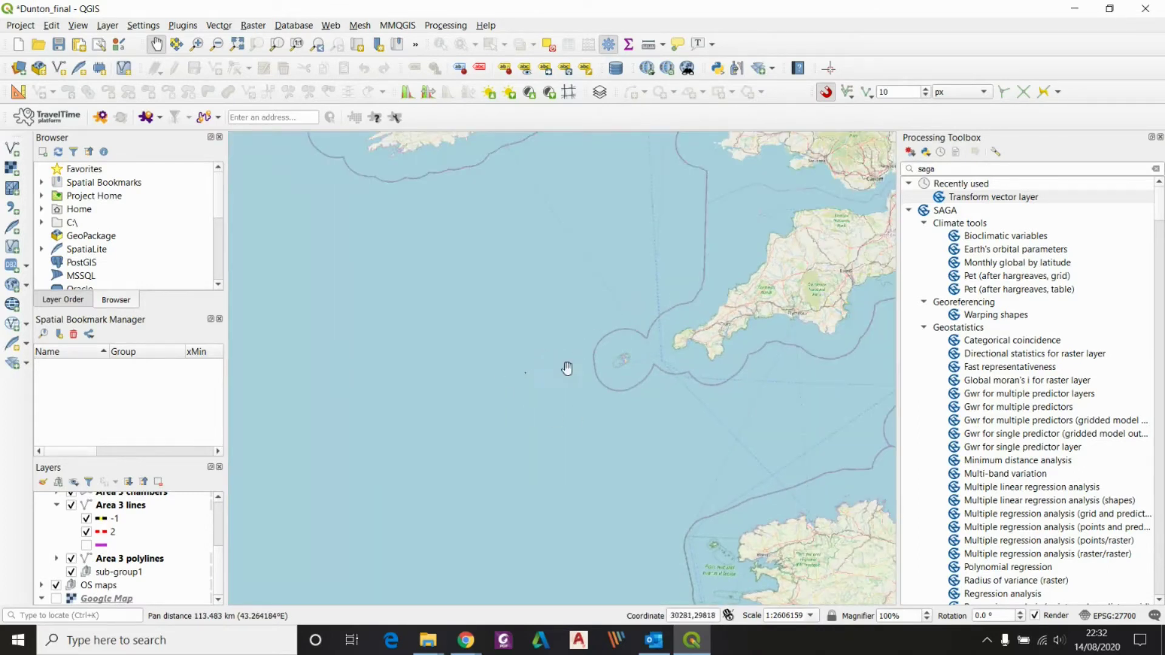
left_click_drag(664, 340, 584, 392)
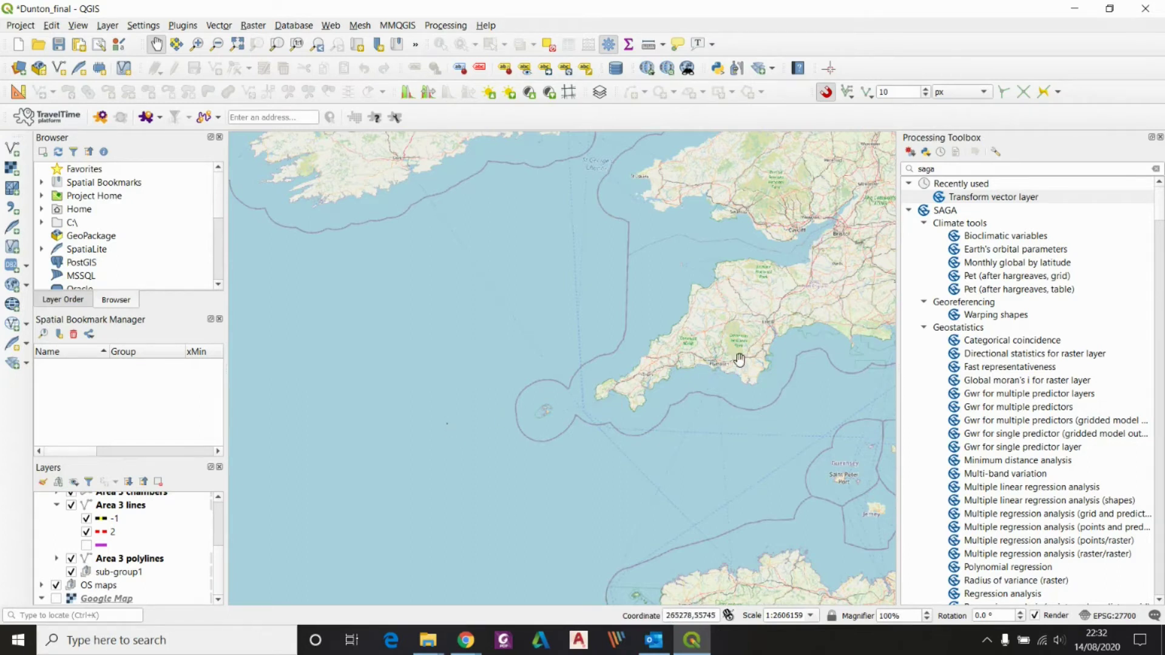
left_click_drag(742, 341, 646, 385)
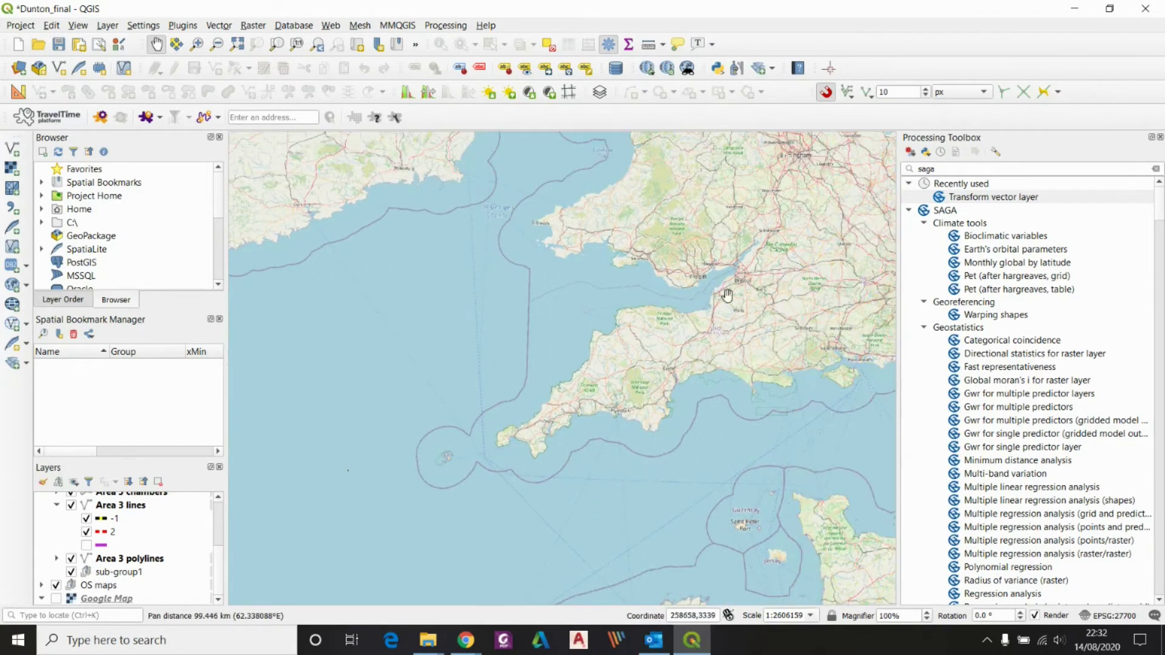
left_click_drag(675, 313, 536, 400)
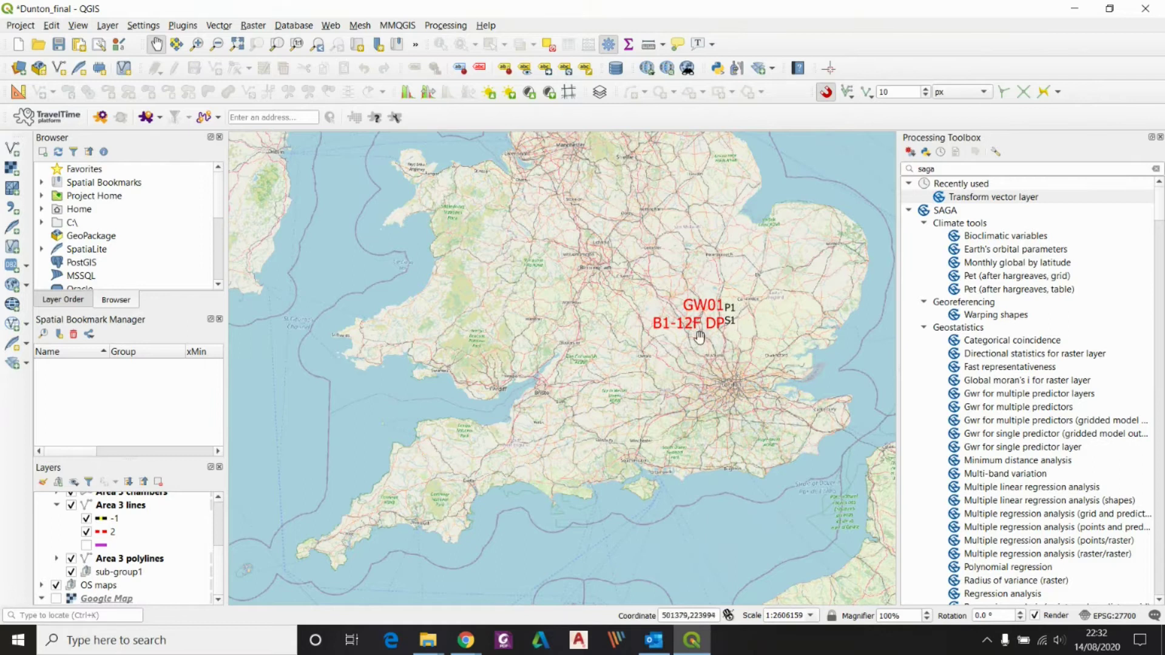
left_click_drag(573, 415, 746, 280)
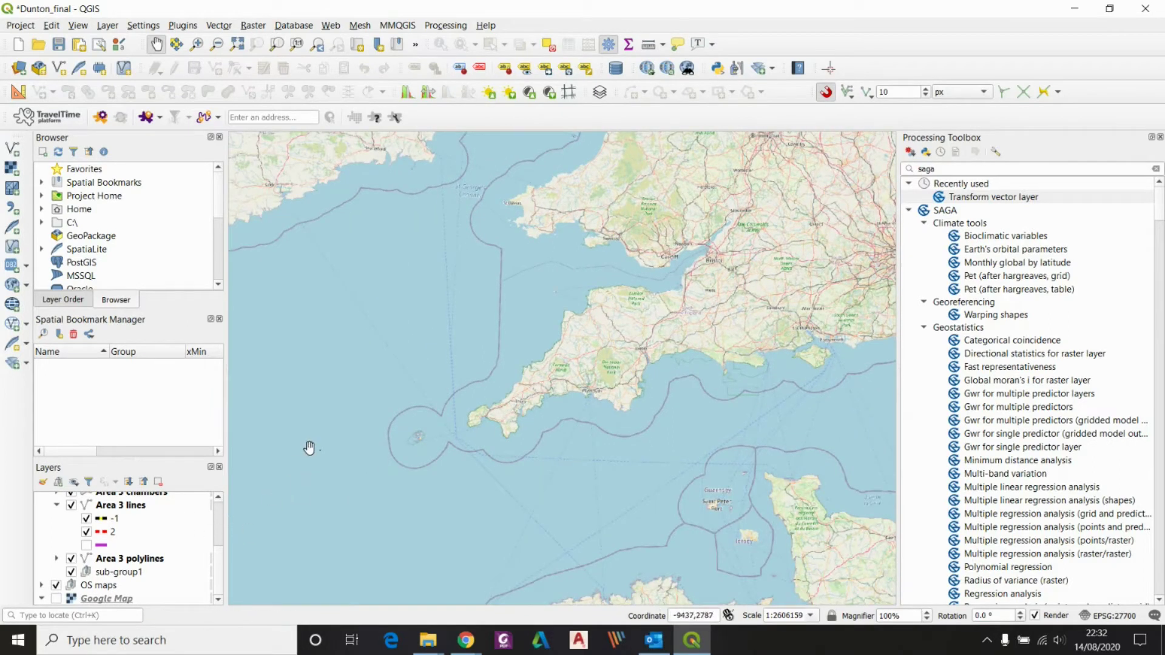
scroll(309, 448, "up", 2)
left_click_drag(339, 479, 349, 478)
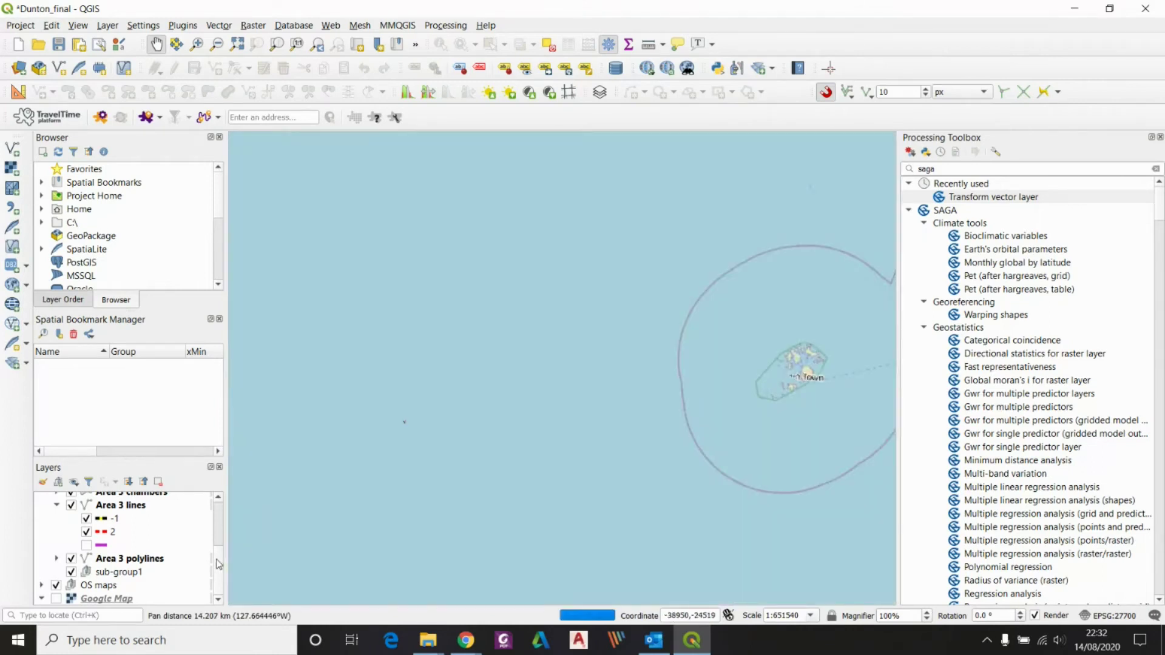
Zoom the map back to the Area 2 group's extent.
scroll(85, 546, "up", 3)
left_click(89, 500)
right_click(88, 501)
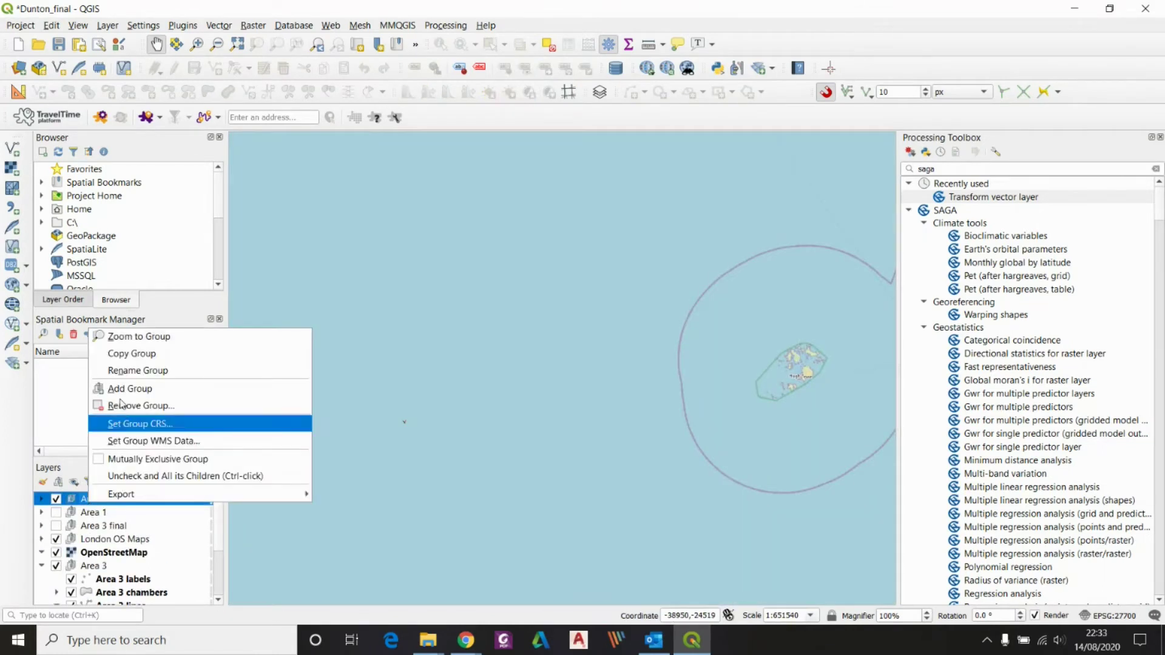
left_click(138, 337)
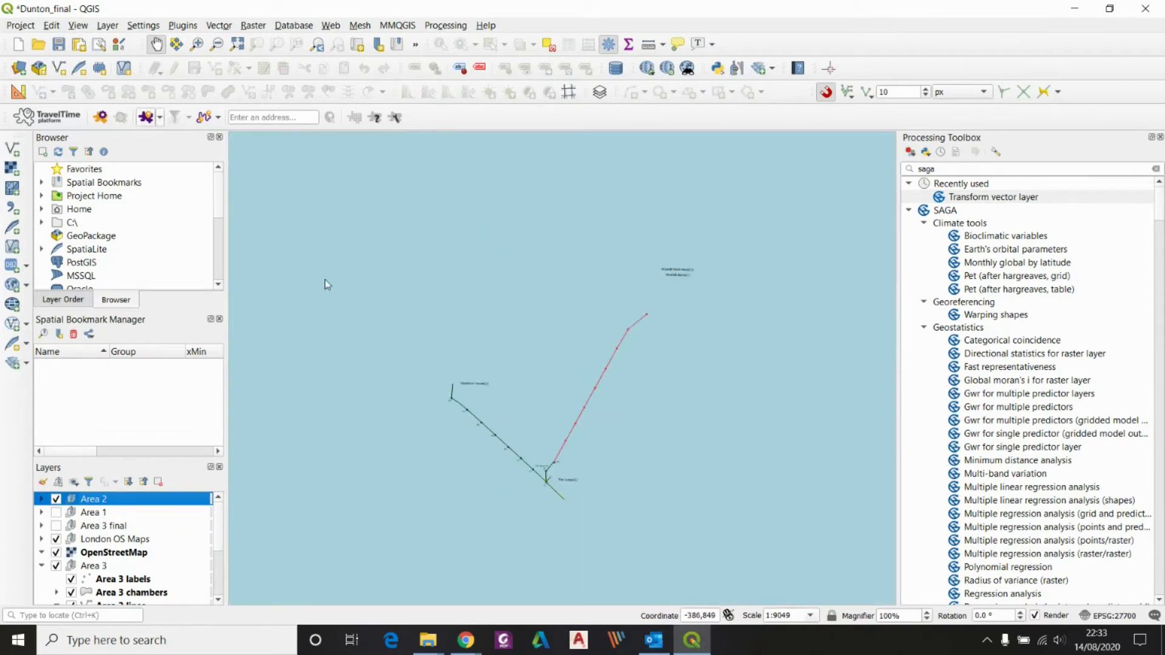
Expand Area 2 and turn on editing for its polylines layer.
left_click(41, 500)
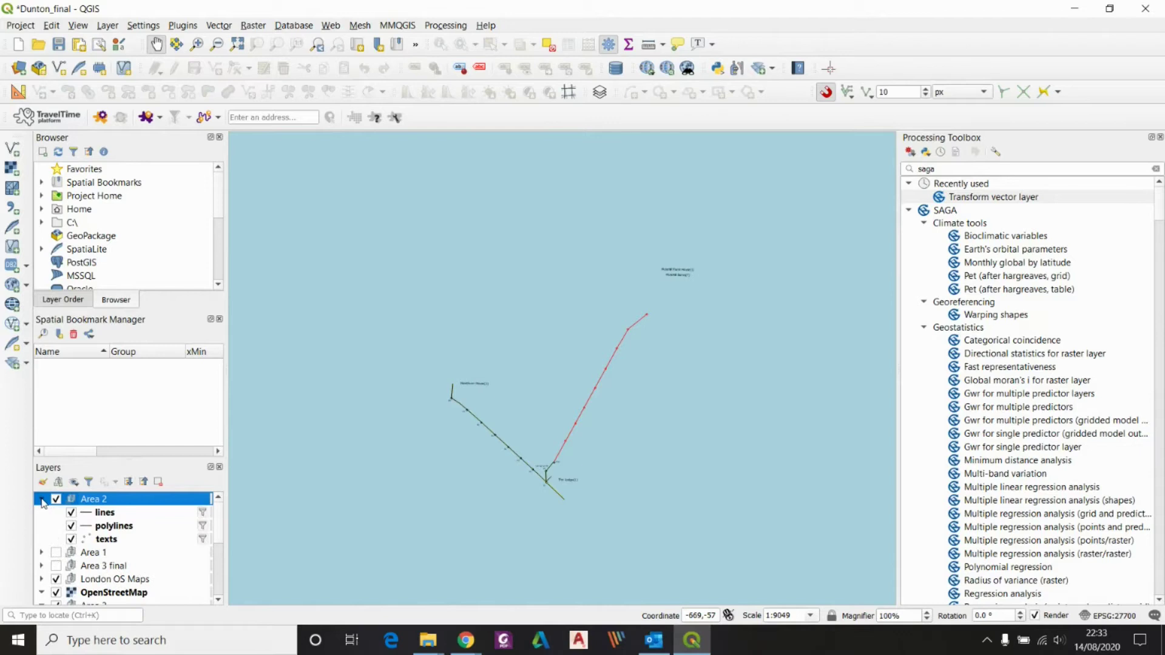
left_click(110, 528)
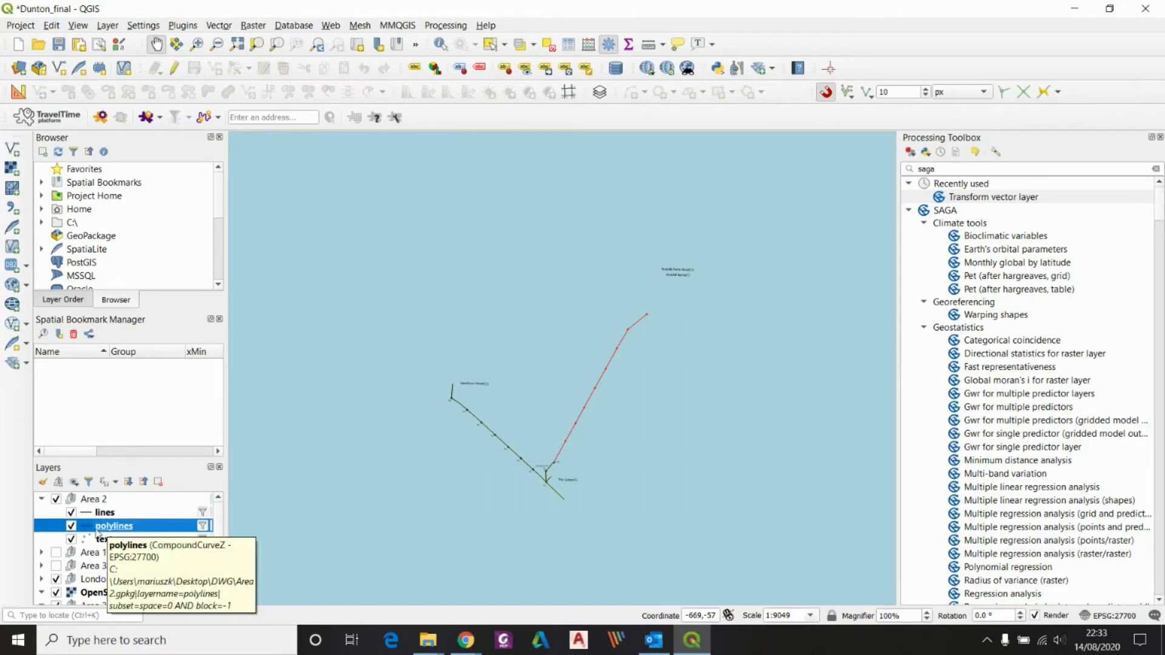
left_click(175, 68)
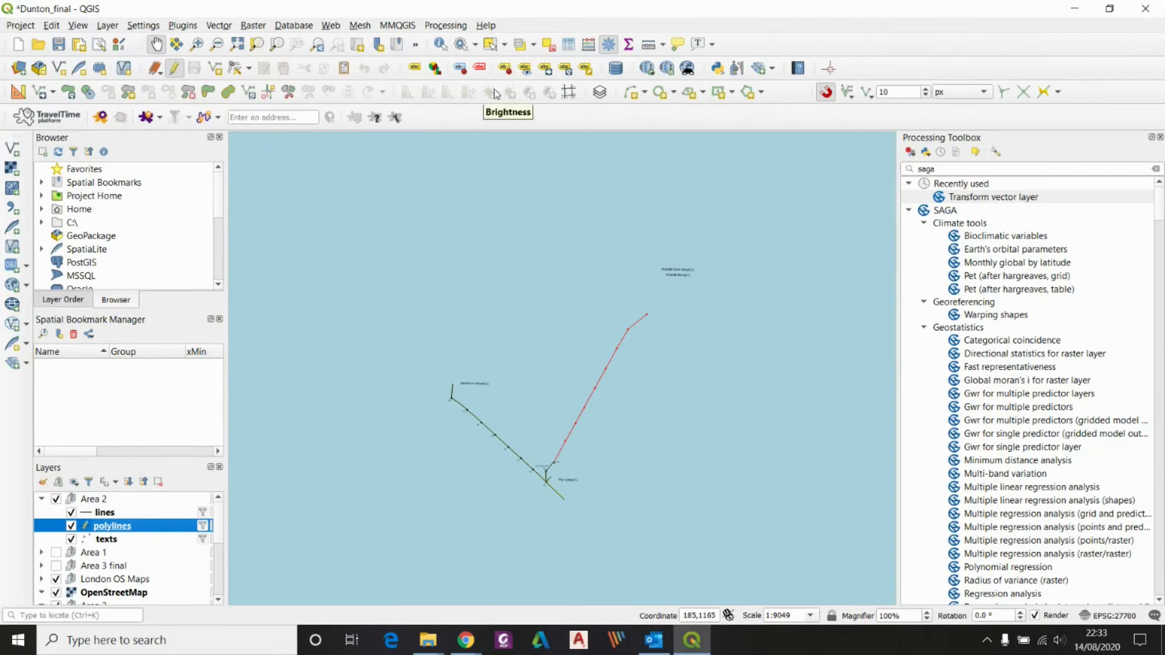
Box-select all 21 polylines and pick them up with the Move Feature tool.
left_click(490, 44)
left_click_drag(764, 242, 369, 570)
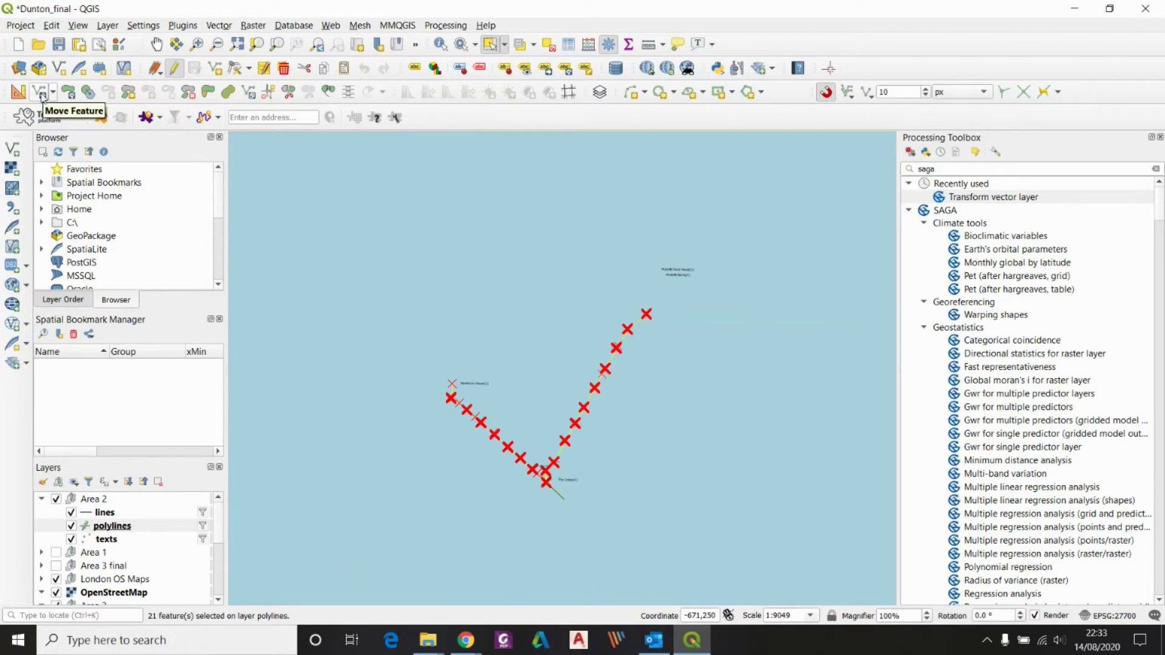
left_click(41, 94)
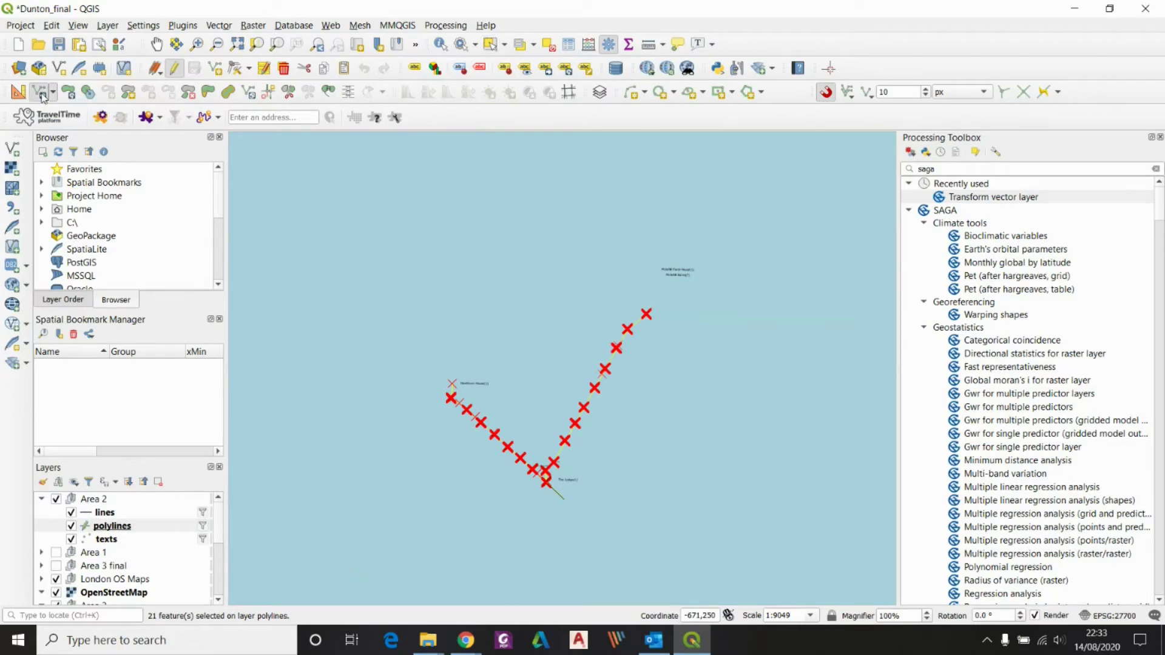
left_click(588, 397)
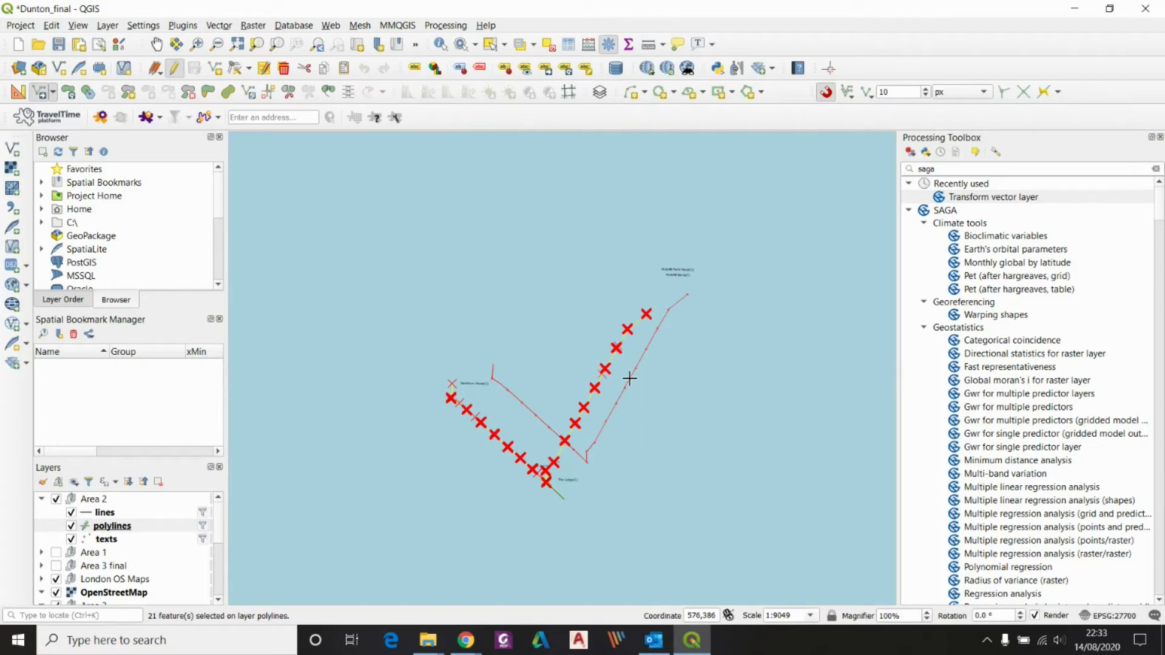
Pan east from the sea across southern England and zoom to 1:18098 near Sutton.
scroll(643, 349, "down", 1)
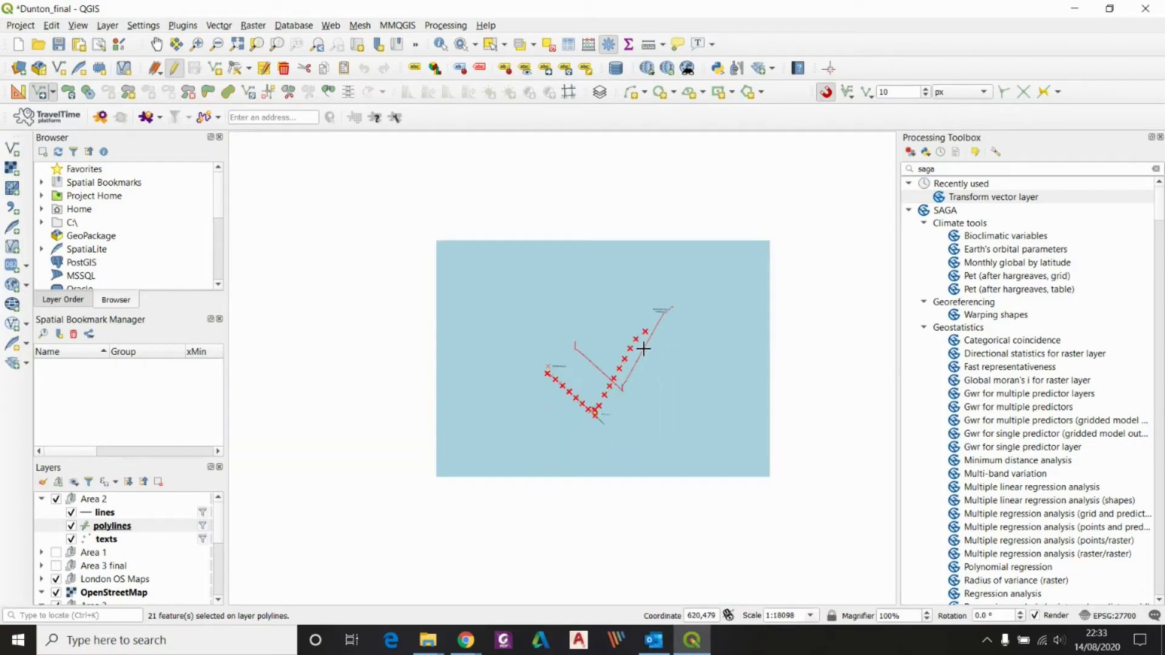
scroll(643, 323, "down", 3)
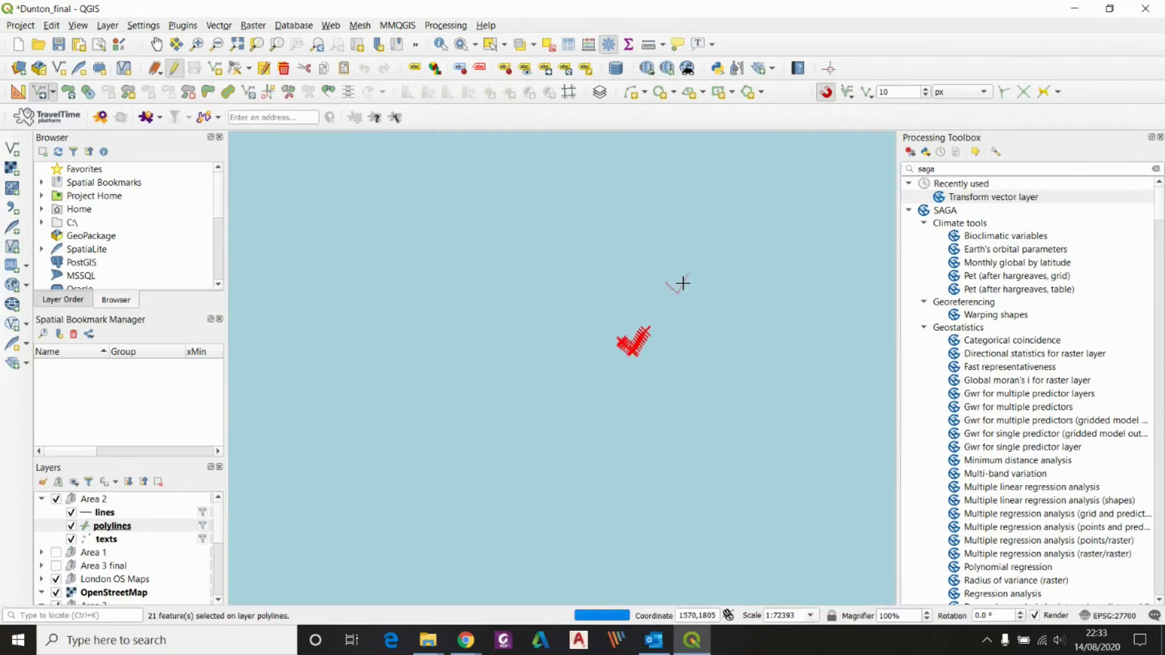
scroll(682, 283, "down", 2)
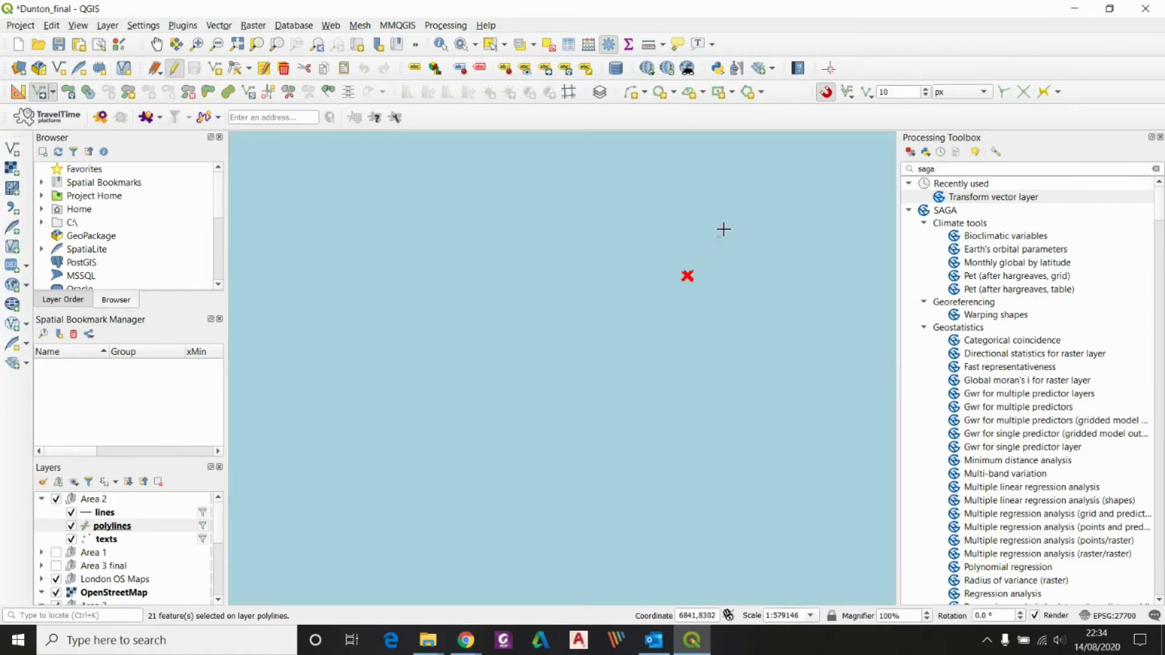
key("Right")
key("Right")
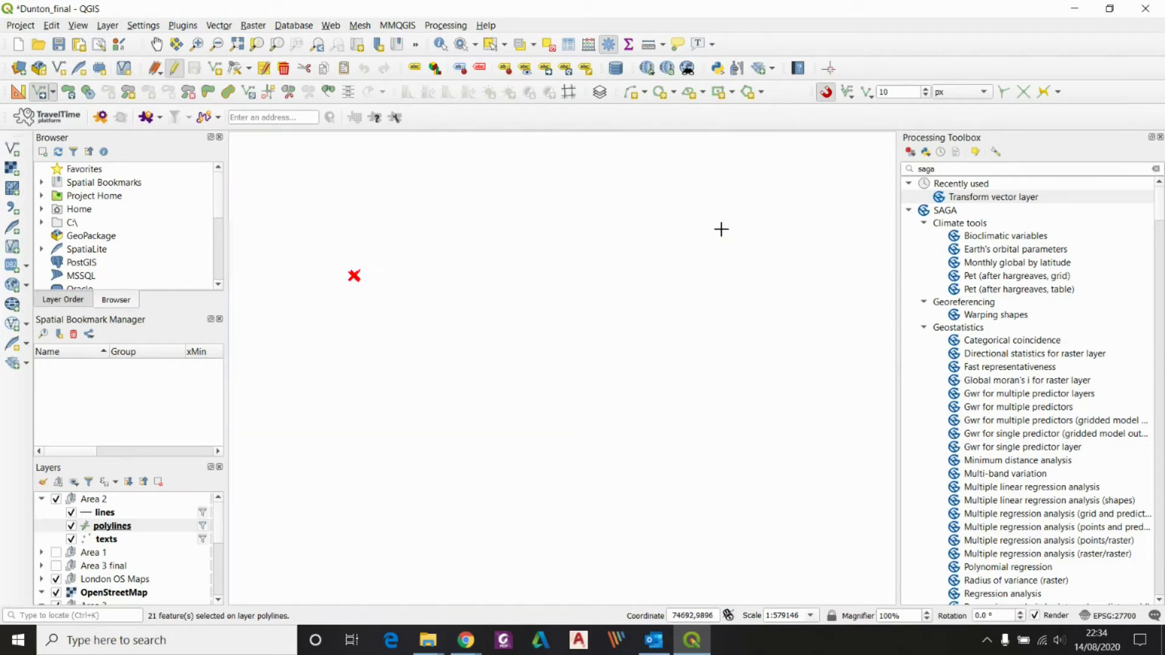
key("Right")
key("Up")
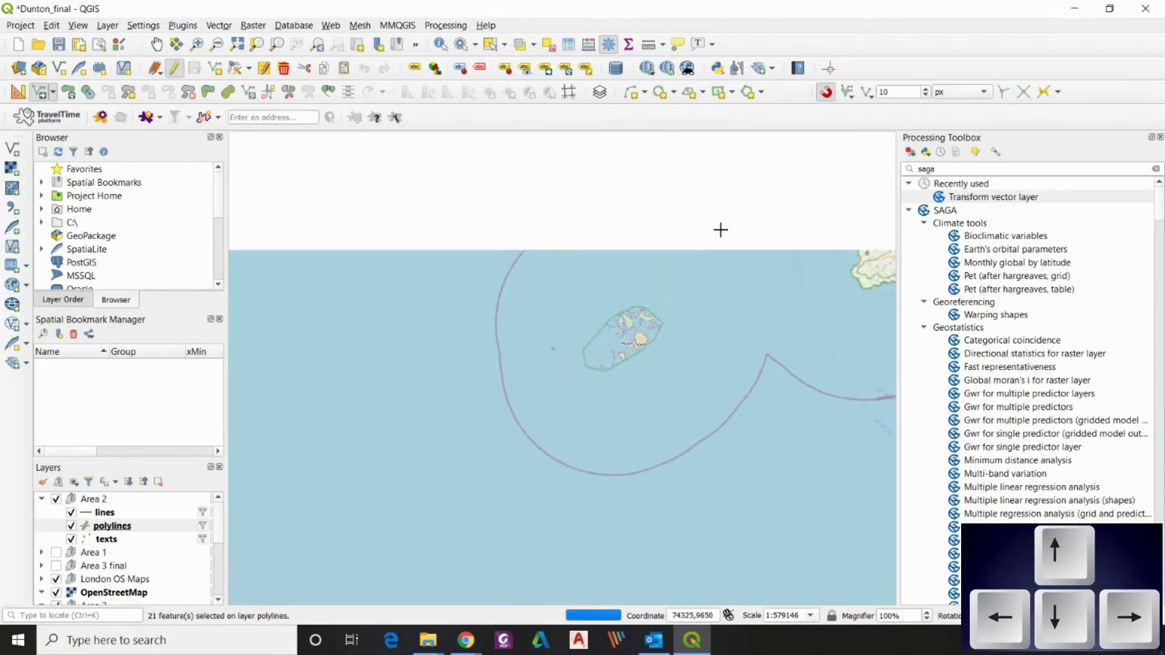
key("Up")
key("Right")
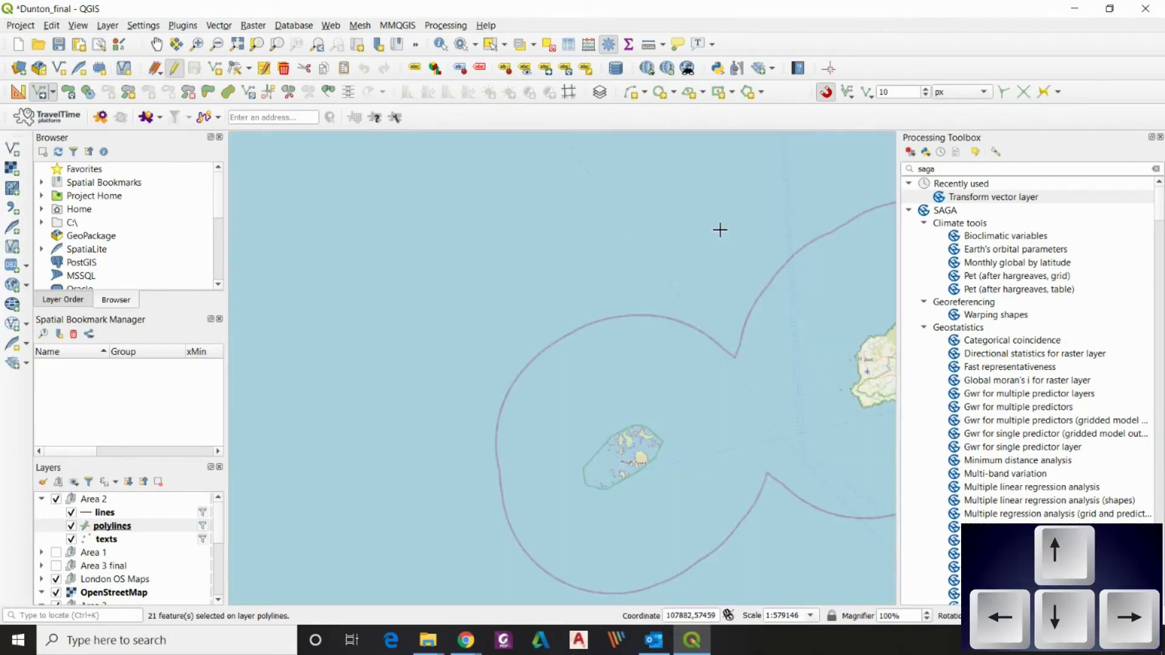
key("Right")
key("Right")
key("Right")
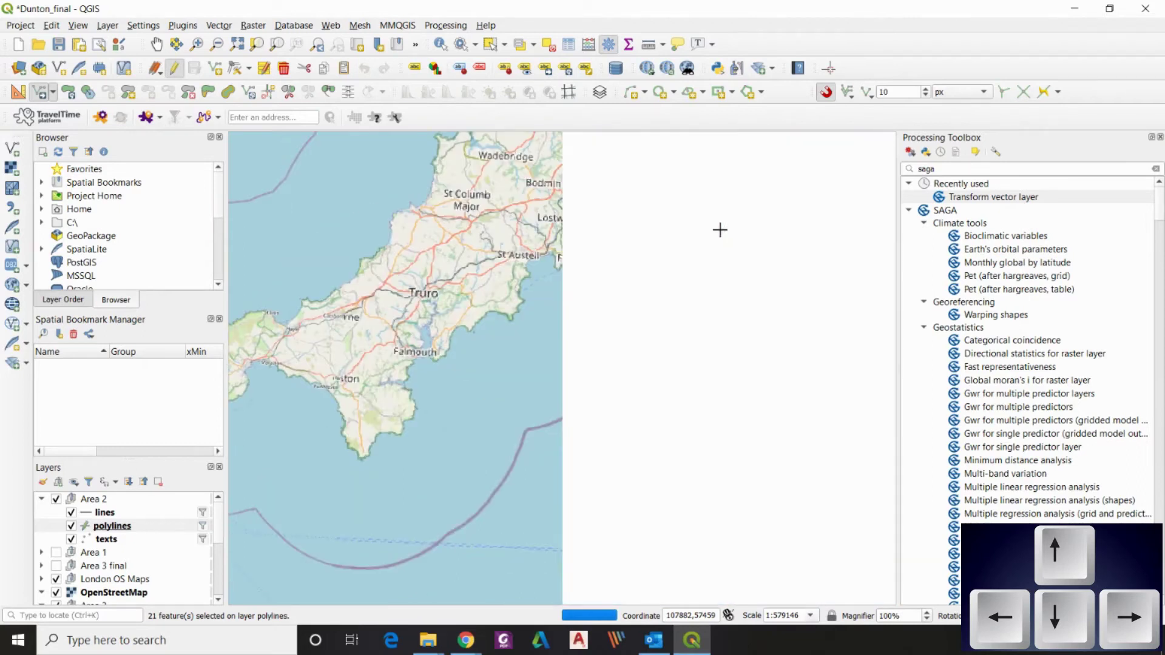
key("Up")
key("Up")
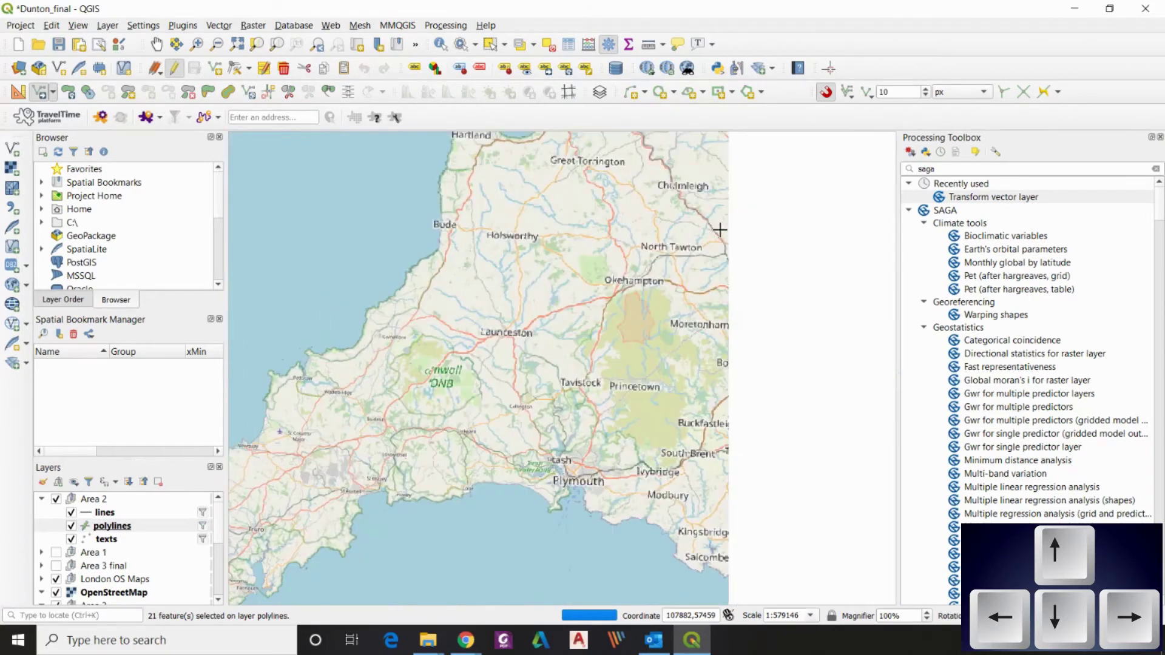
key("Right")
key("Right")
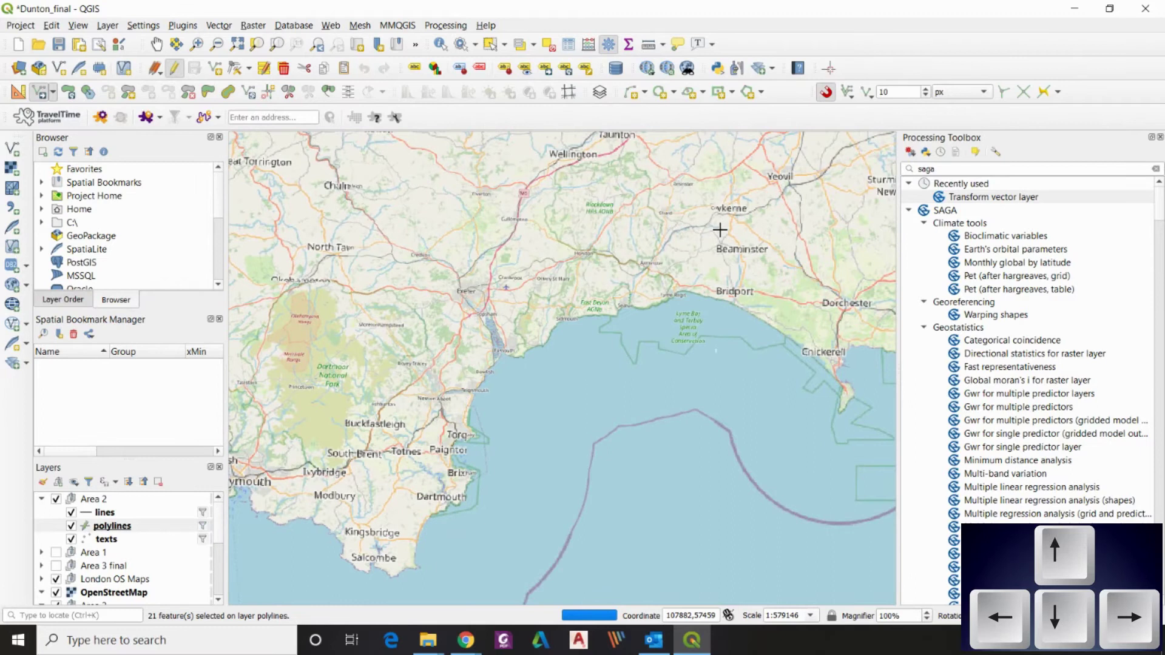
key("Up")
key("Up")
key("Up")
key("Up")
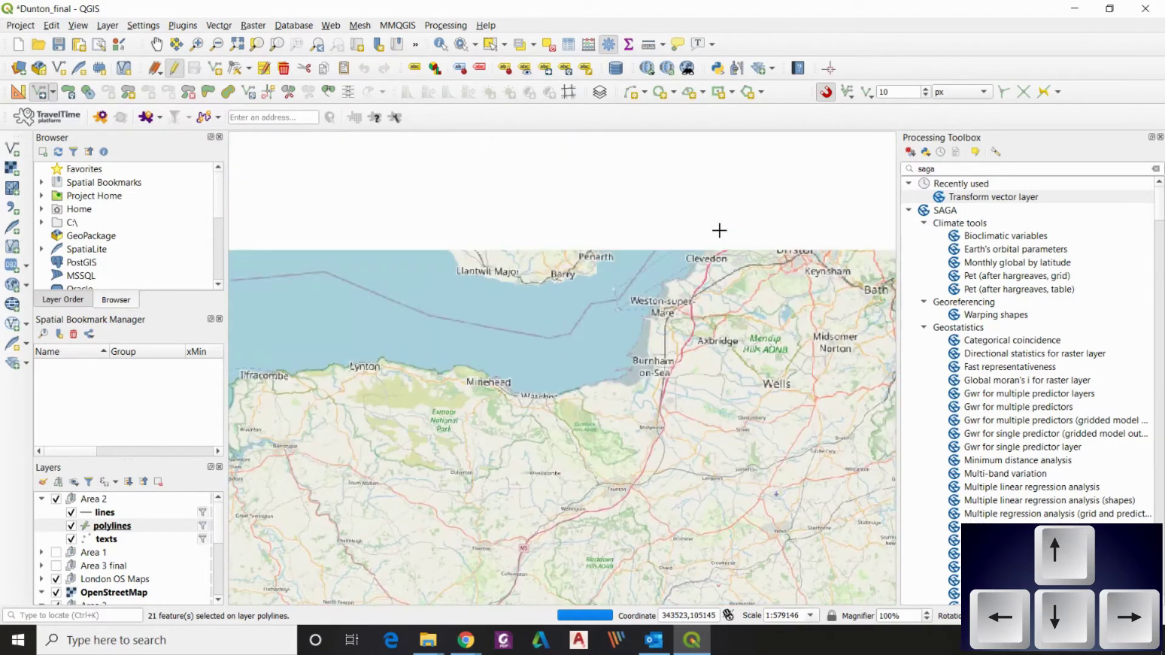
key("Right")
key("Right")
key("Right")
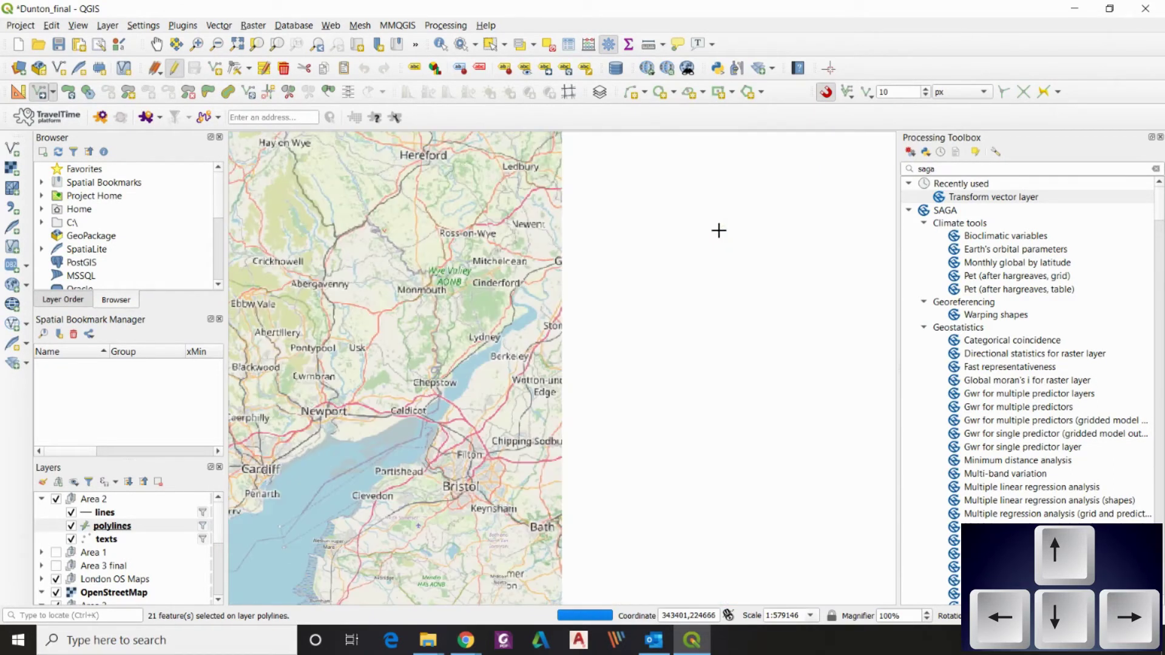
key("Right")
key("Right")
key("Right")
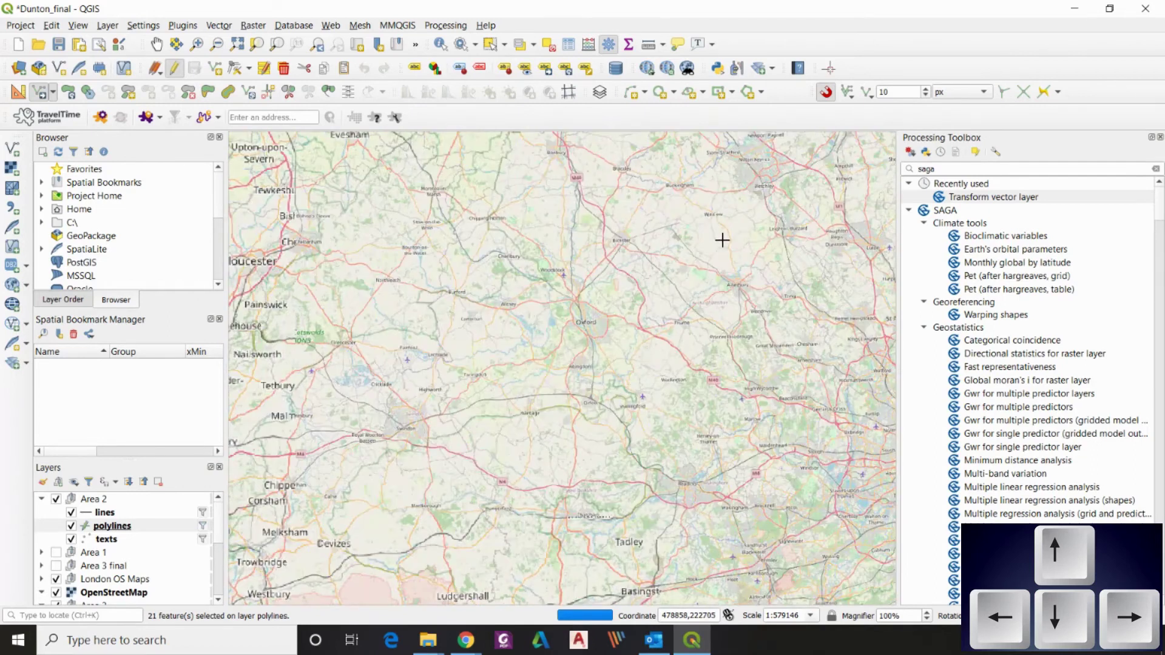
key("Up")
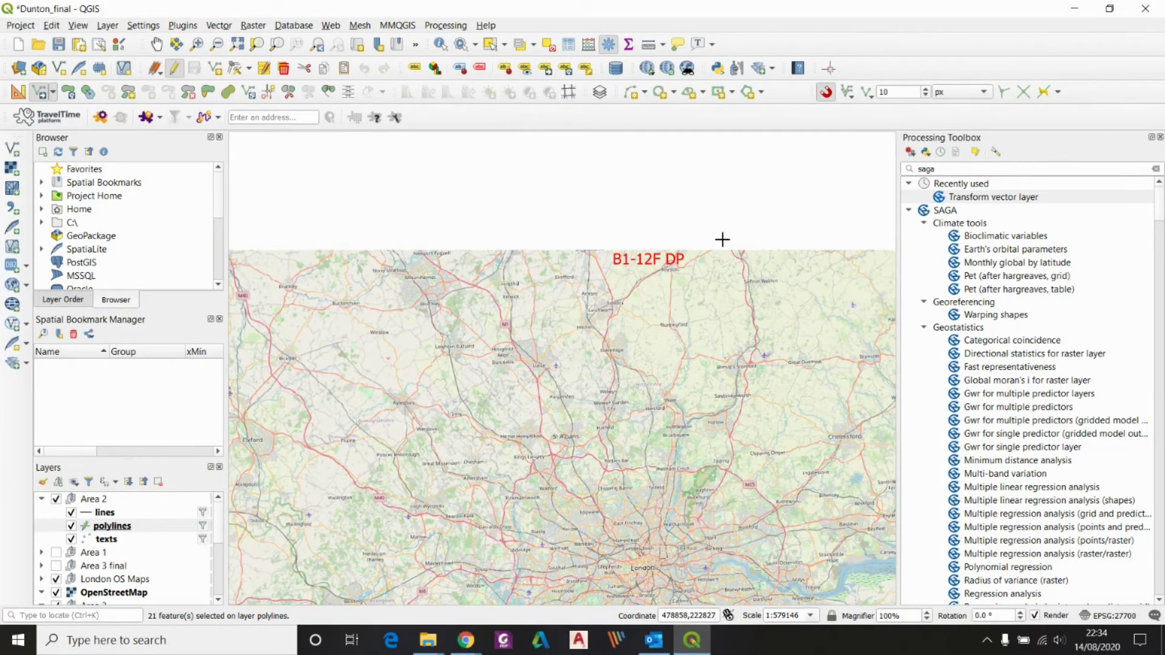
key("Up")
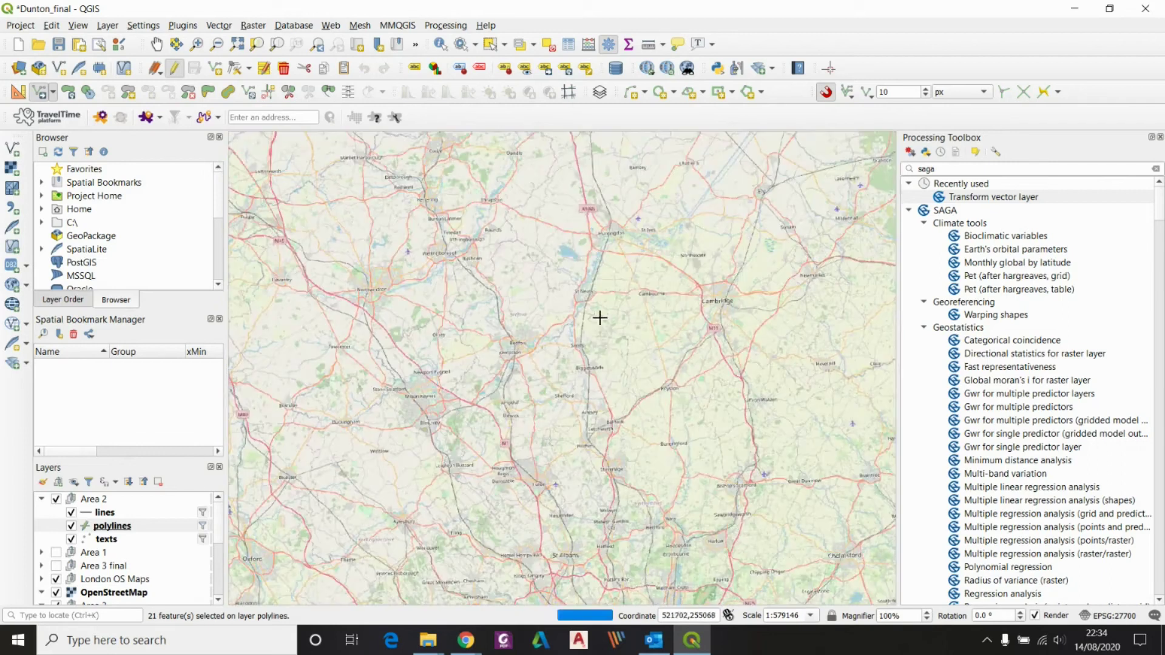
scroll(596, 358, "up", 1)
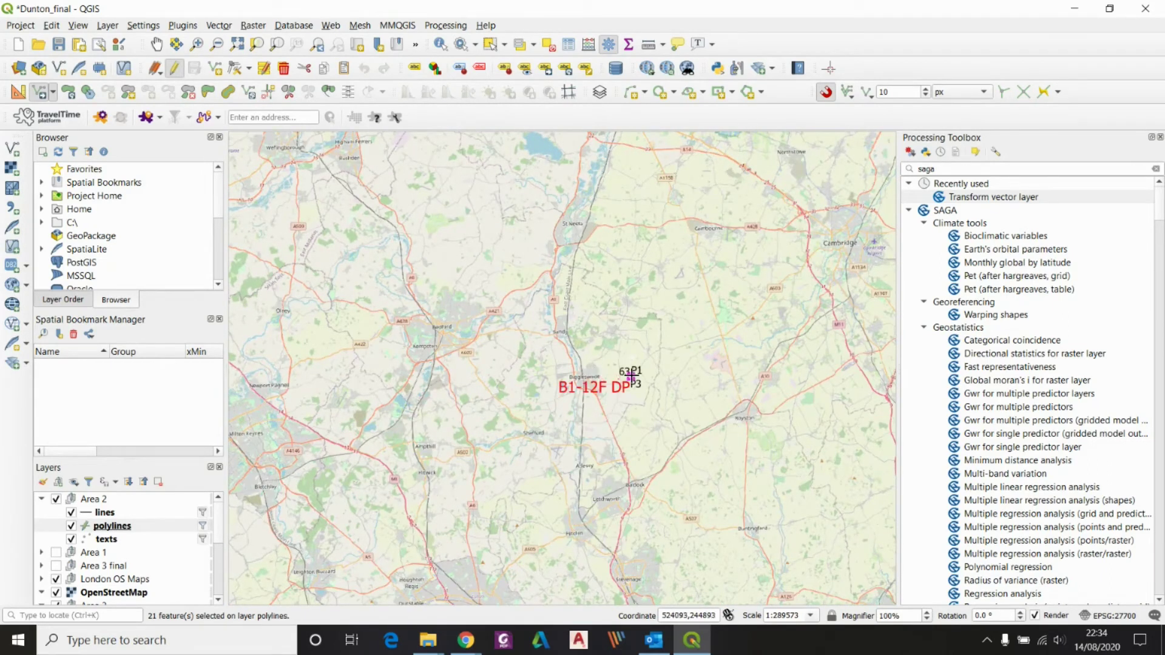
scroll(625, 371, "up", 2)
scroll(635, 313, "up", 2)
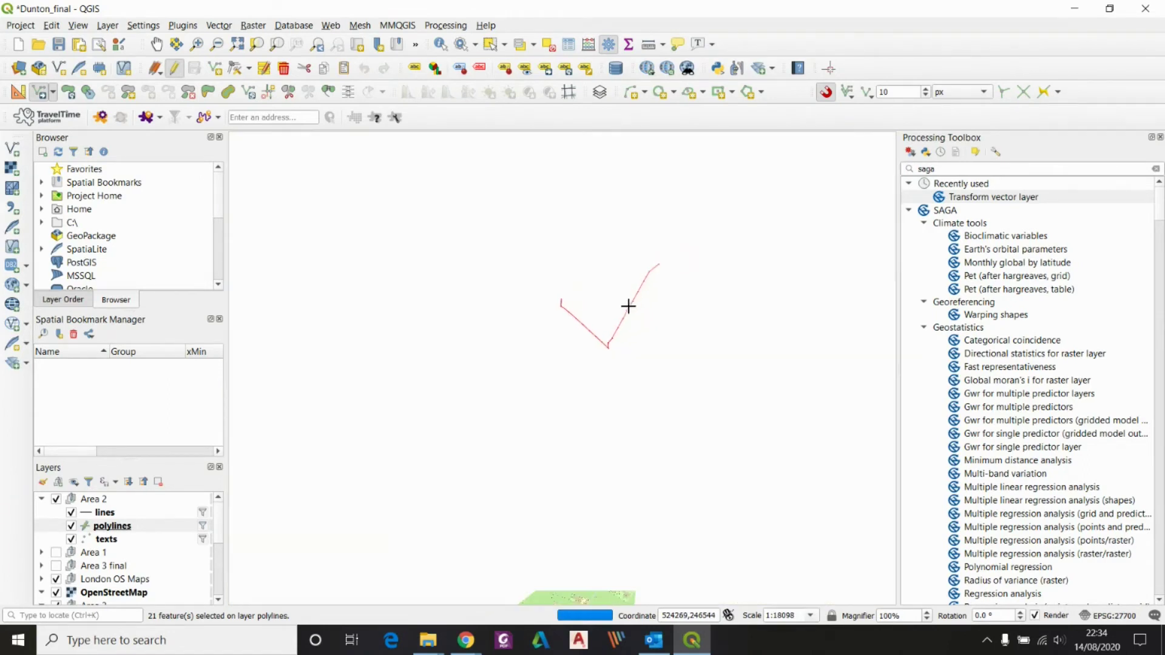
Align the polylines with the basemap tracks at 1:9049, save the edits and stop editing.
scroll(625, 308, "up", 1)
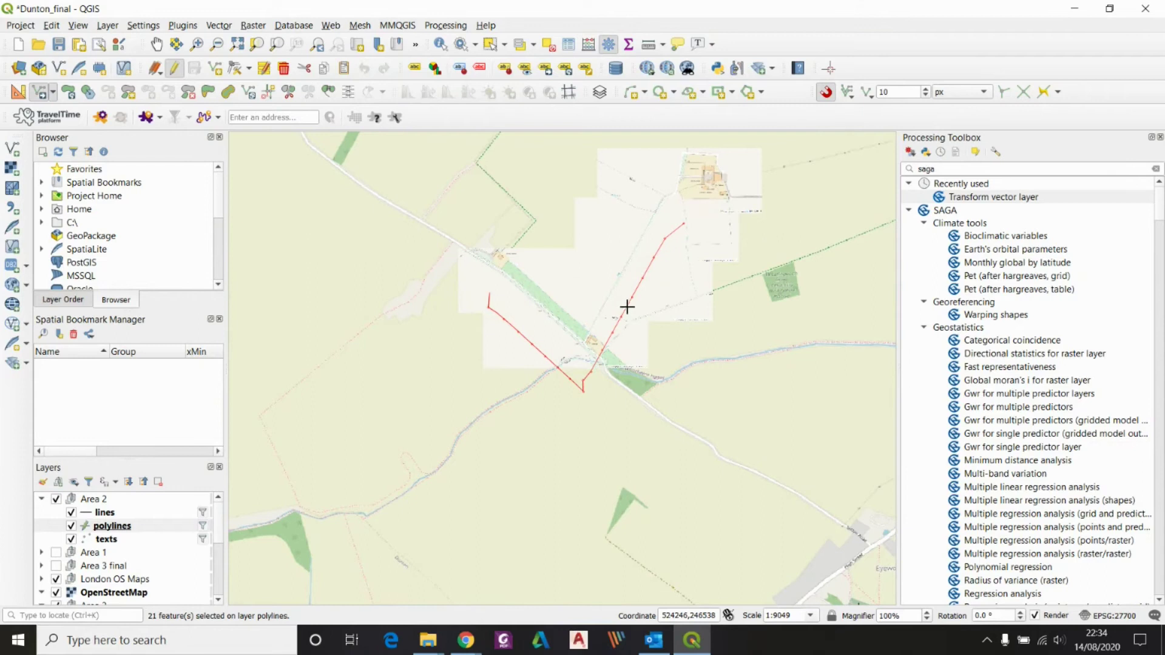
left_click_drag(629, 284, 631, 267)
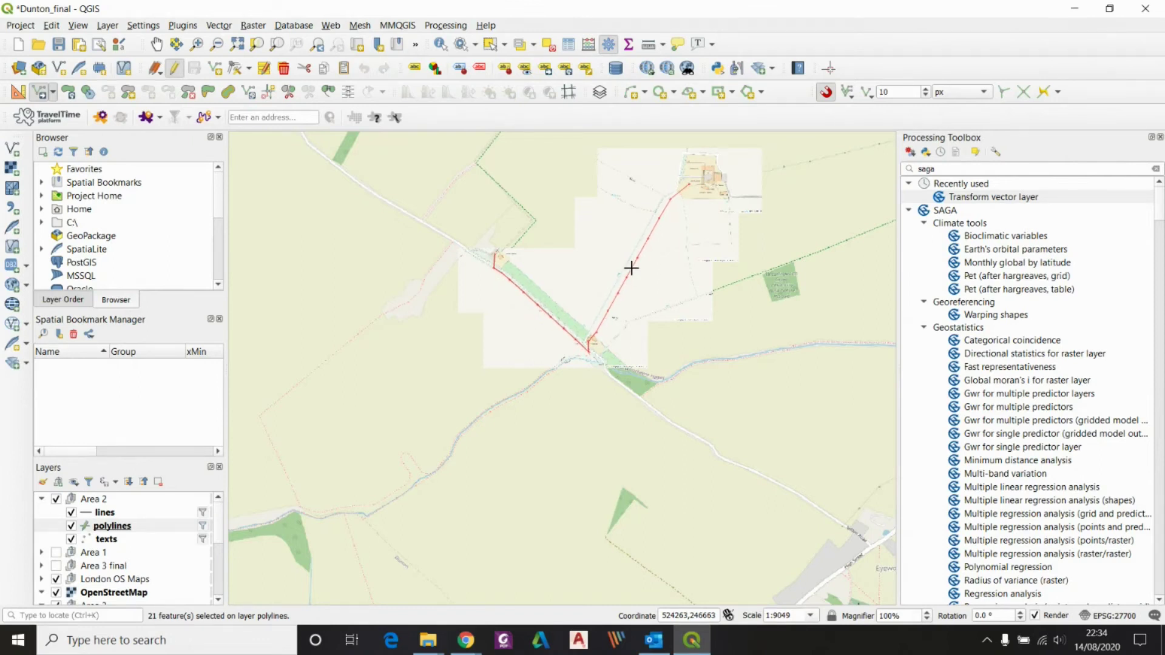
left_click_drag(631, 268, 631, 267)
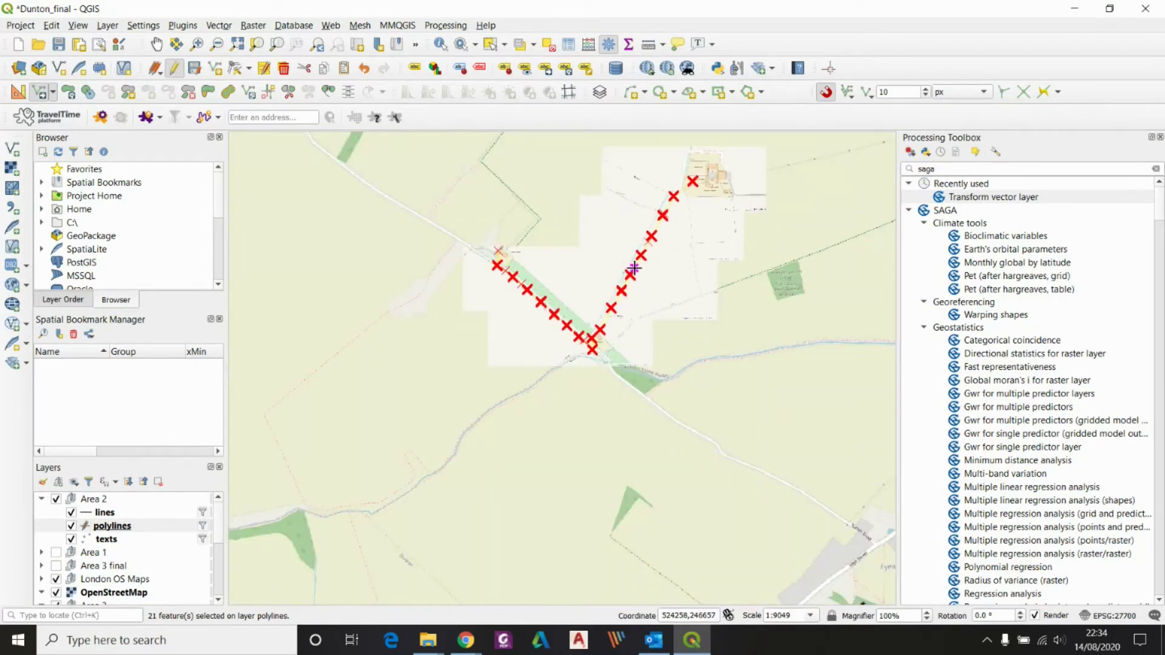
left_click(195, 68)
left_click(177, 68)
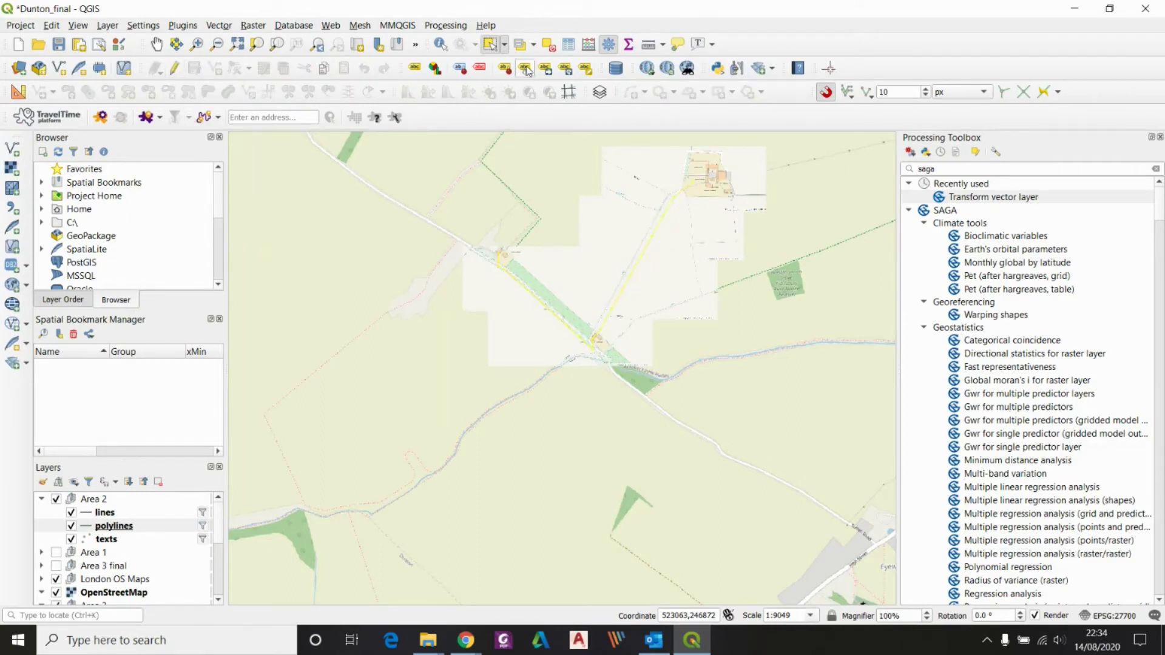
Clear the selection and export polylines as the Area2_polylines ESRI Shapefile in Desktop\DWG.
left_click(547, 46)
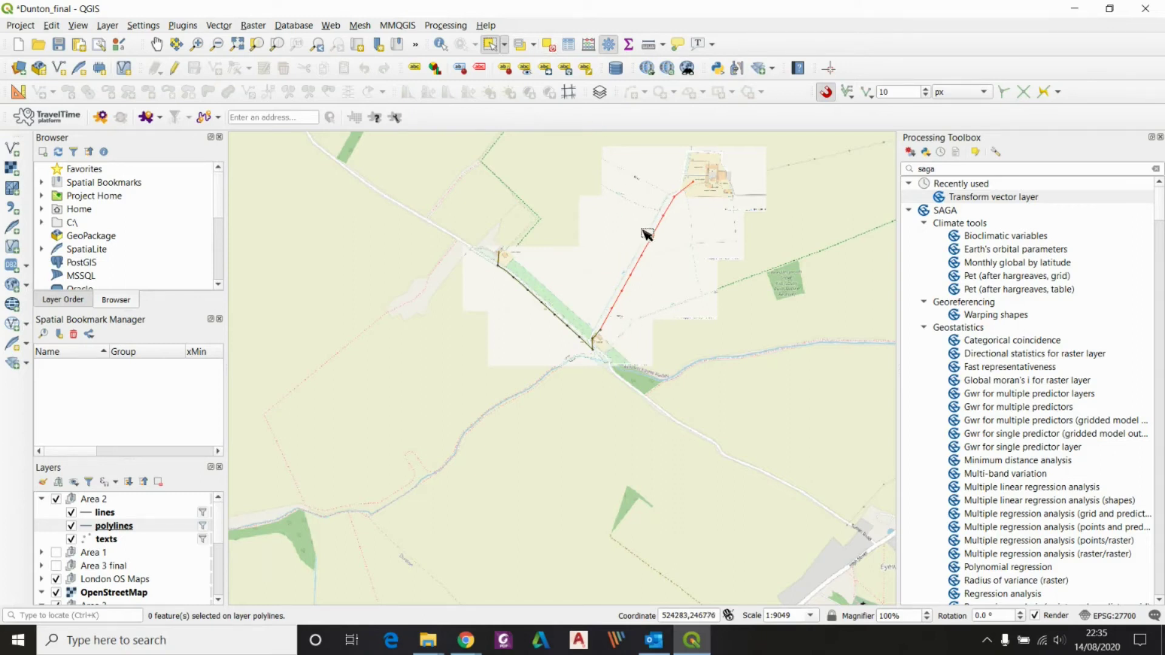
scroll(647, 212, "up", 1)
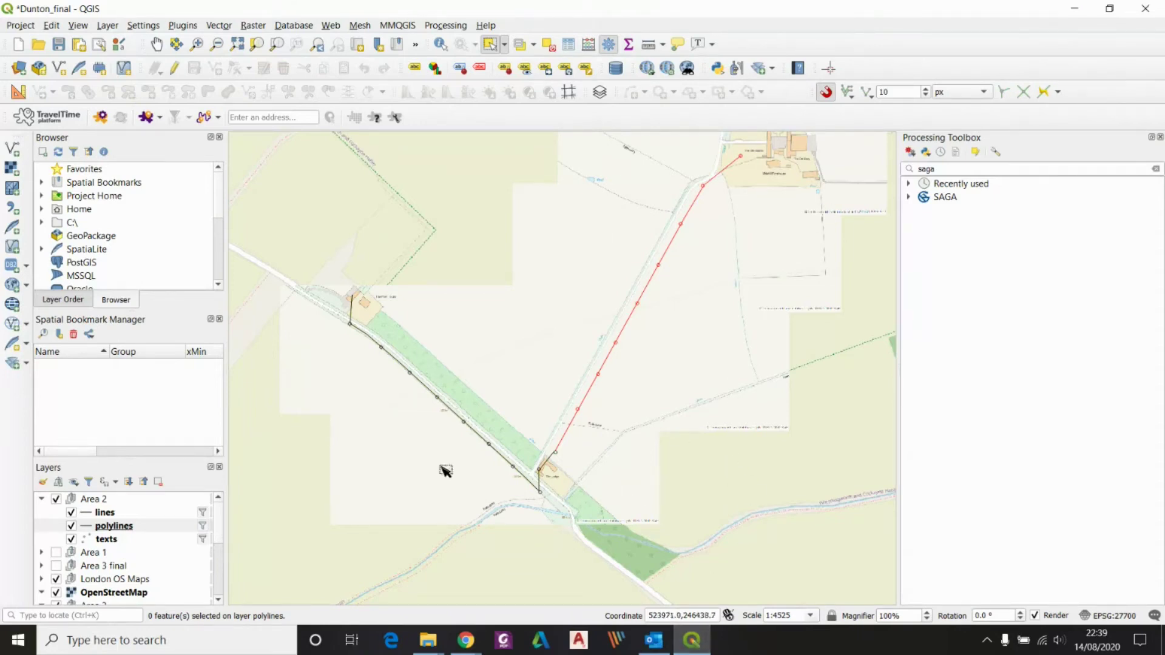
right_click(116, 532)
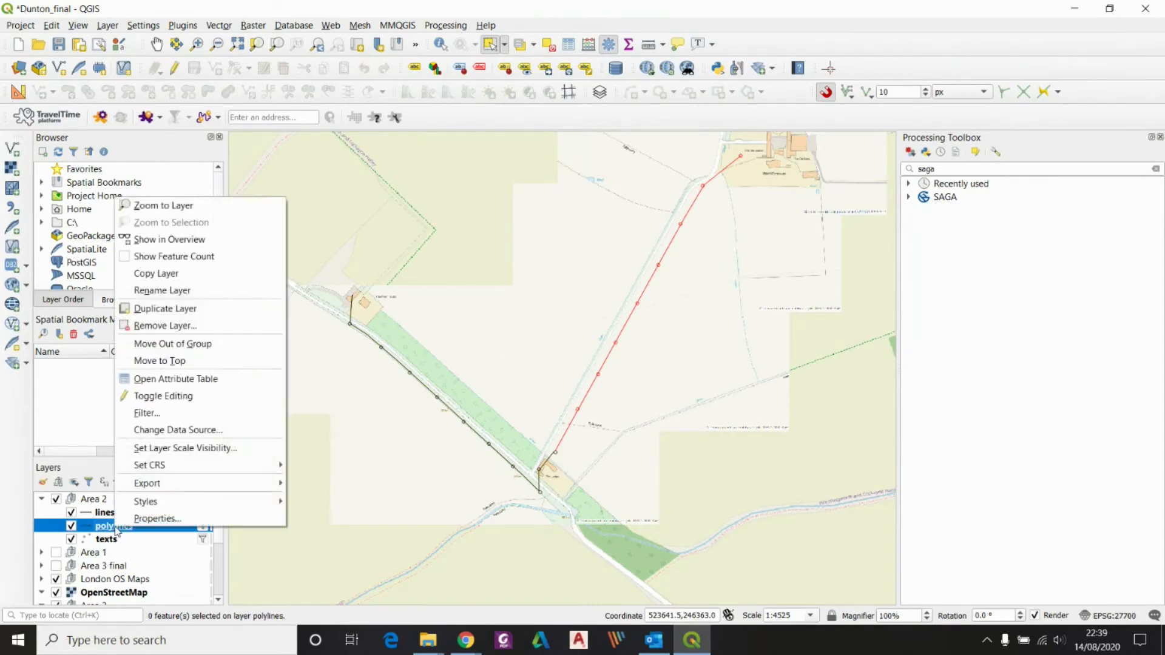
mouse_move(264, 497)
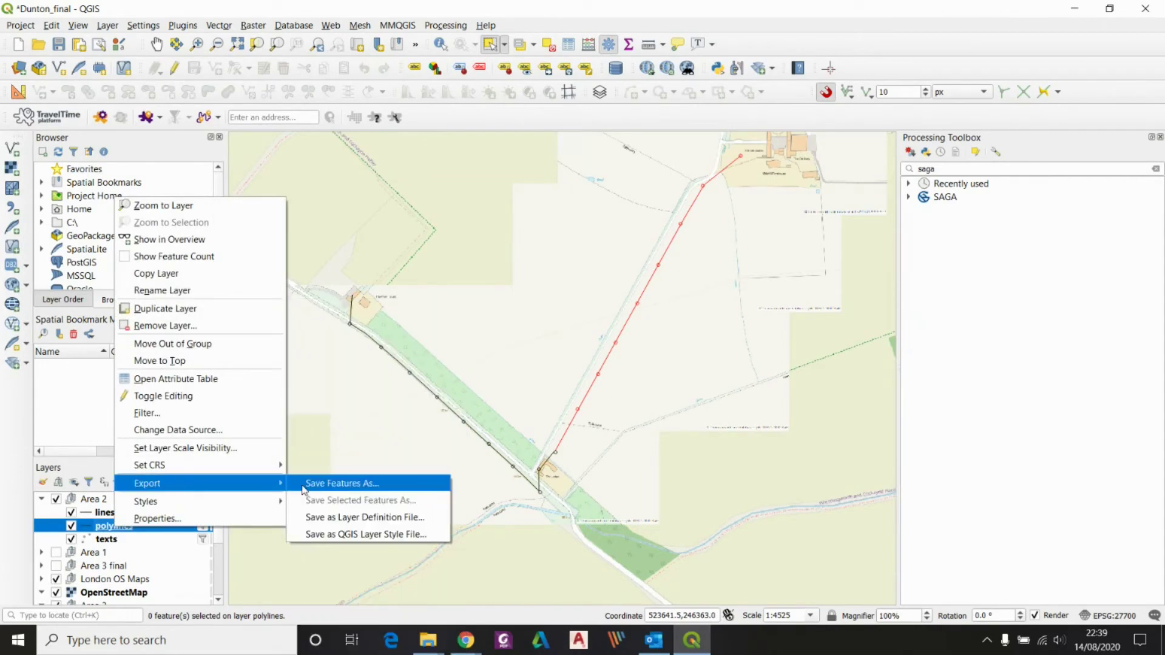
left_click(321, 485)
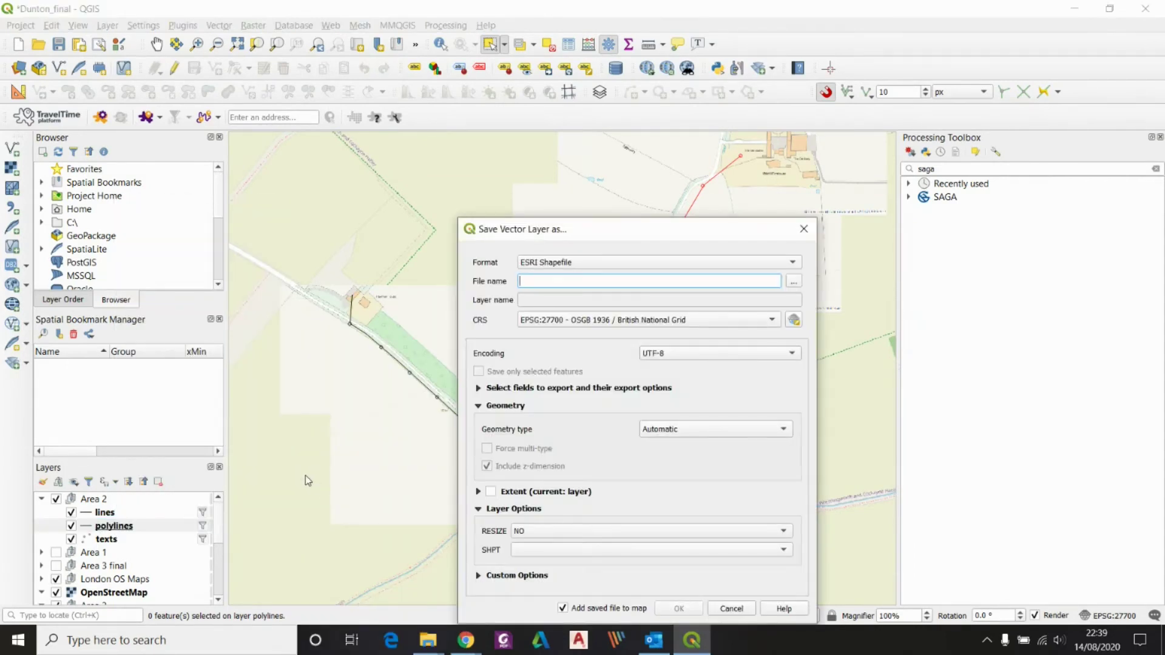
type("Are")
left_click(794, 281)
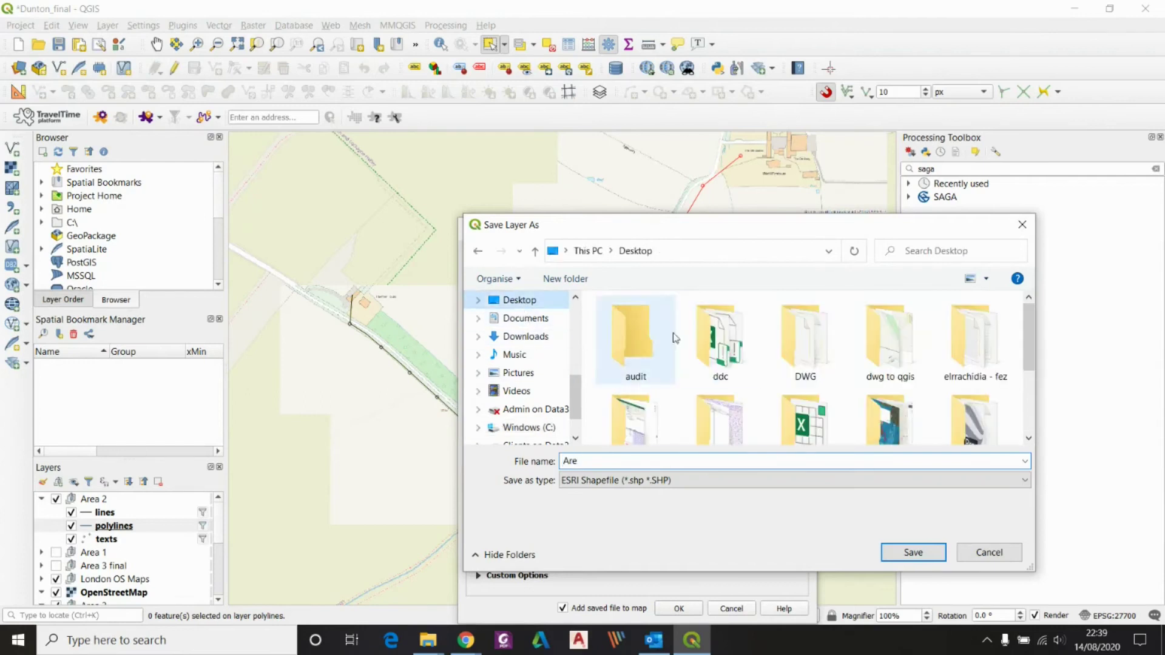
double_click(805, 340)
left_click(589, 461)
type("a2_polylines")
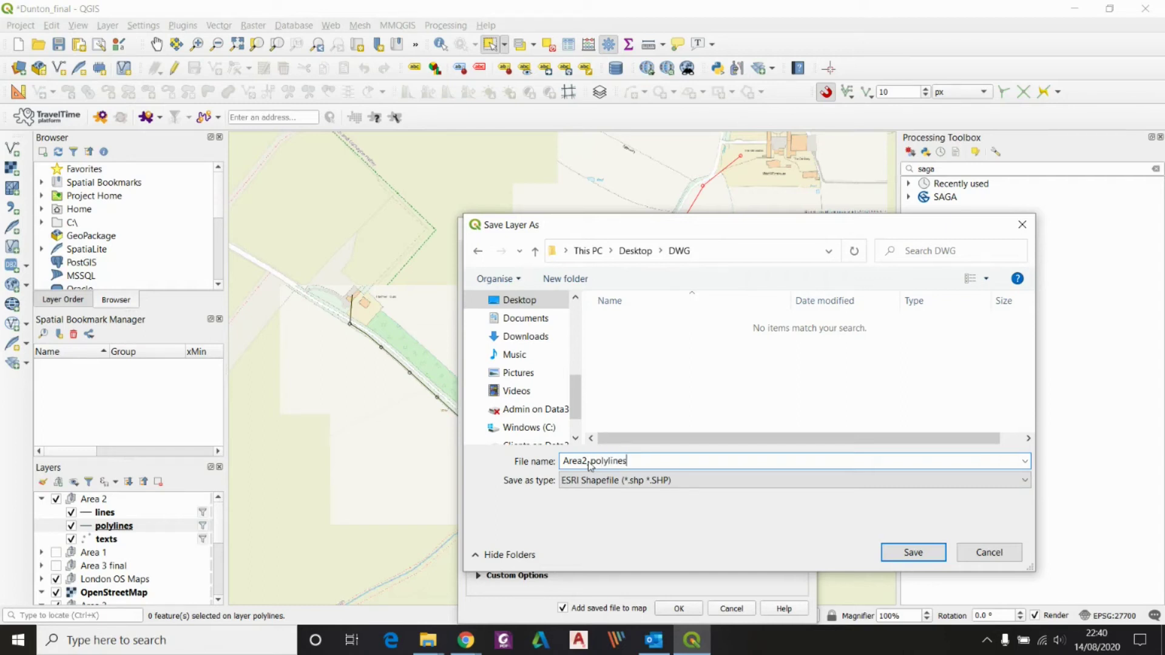
left_click(883, 553)
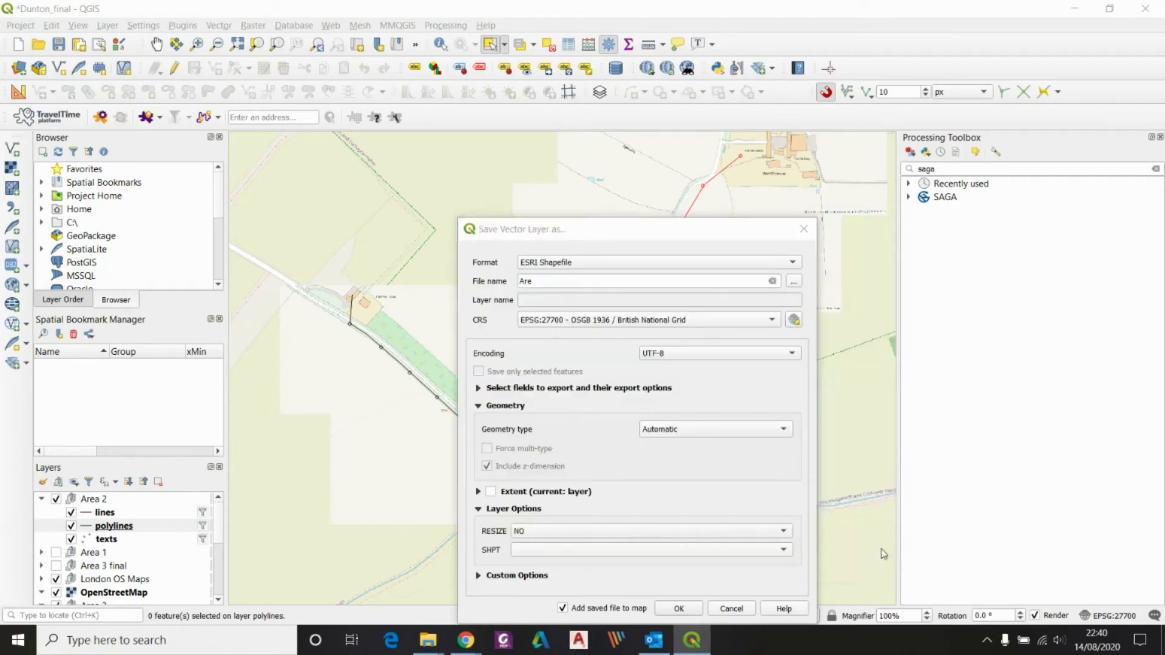
left_click(692, 610)
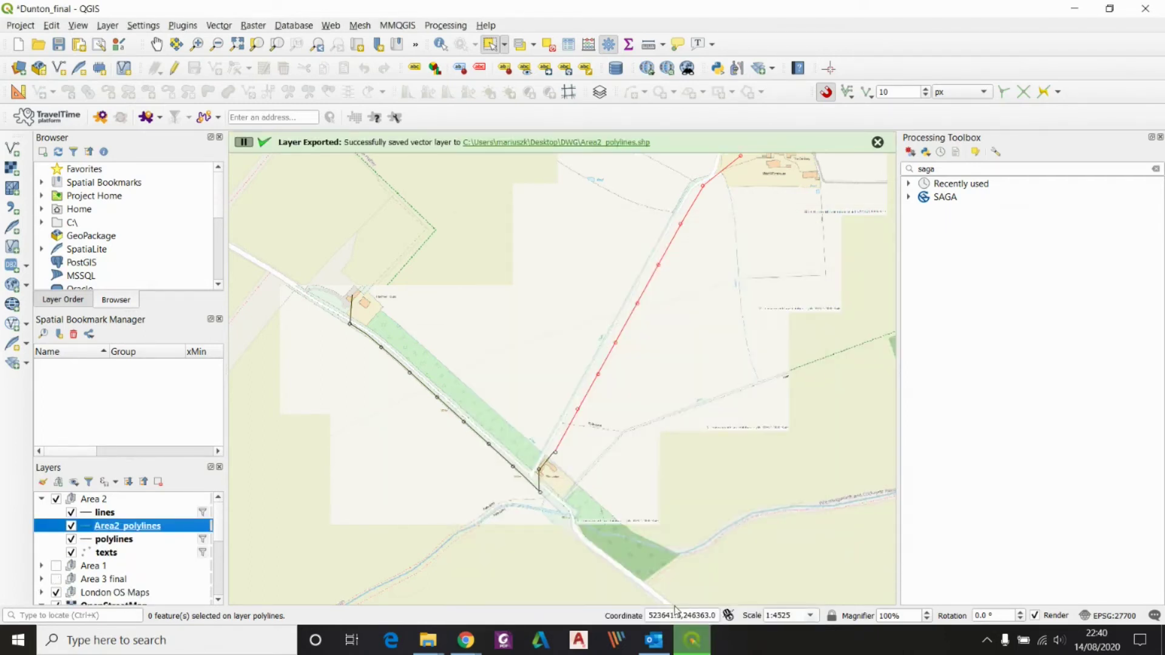
Remove the original polylines layer from the project.
right_click(109, 545)
left_click(155, 336)
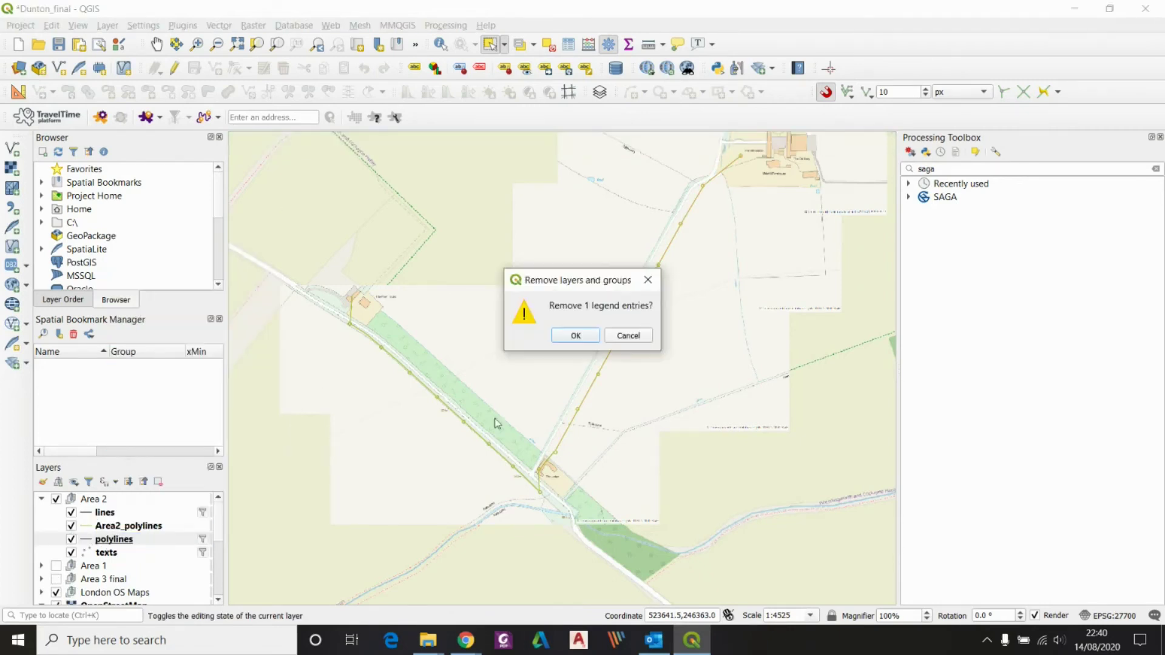
left_click(574, 336)
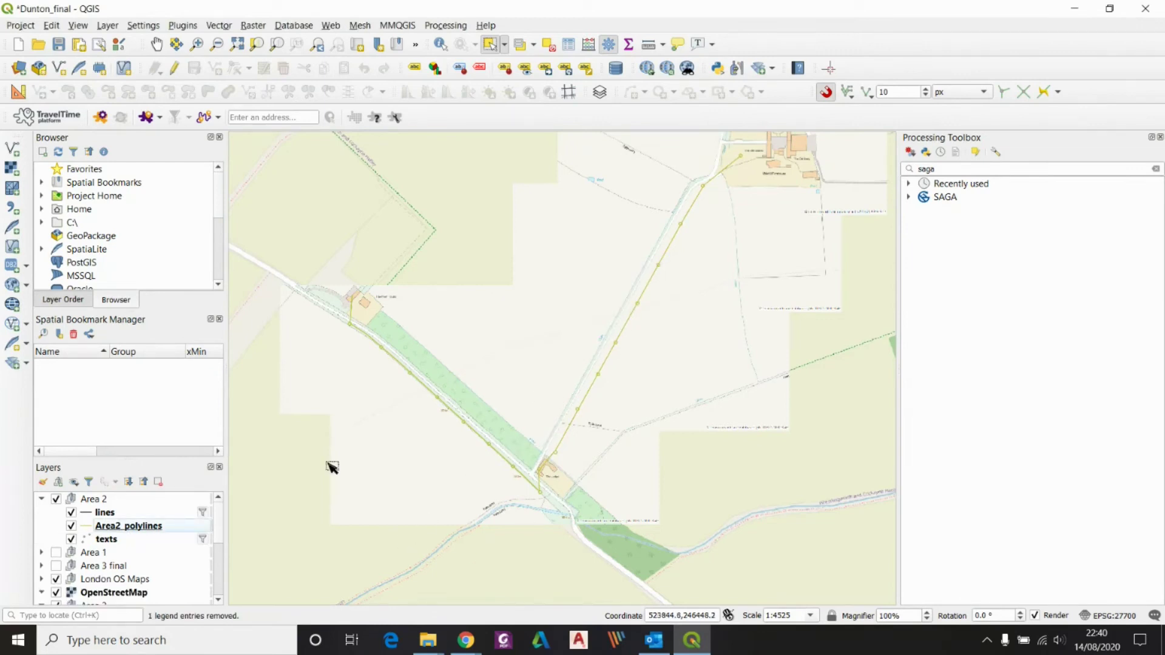
Zoom to the lines layer and turn on editing for it.
left_click(99, 516)
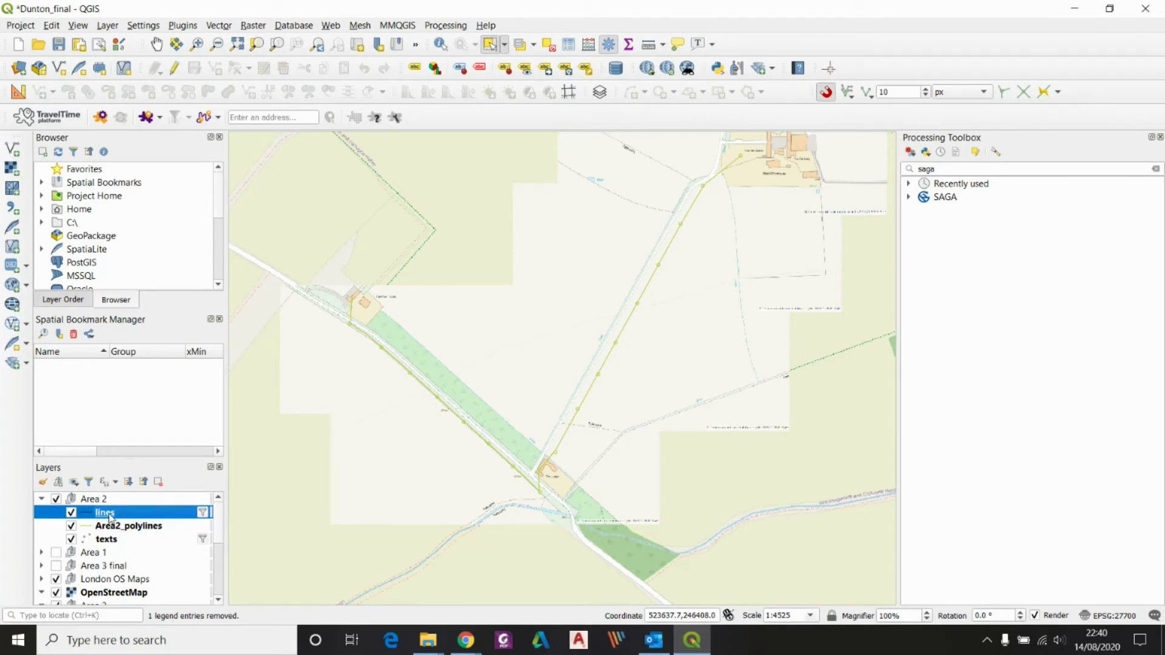
right_click(110, 517)
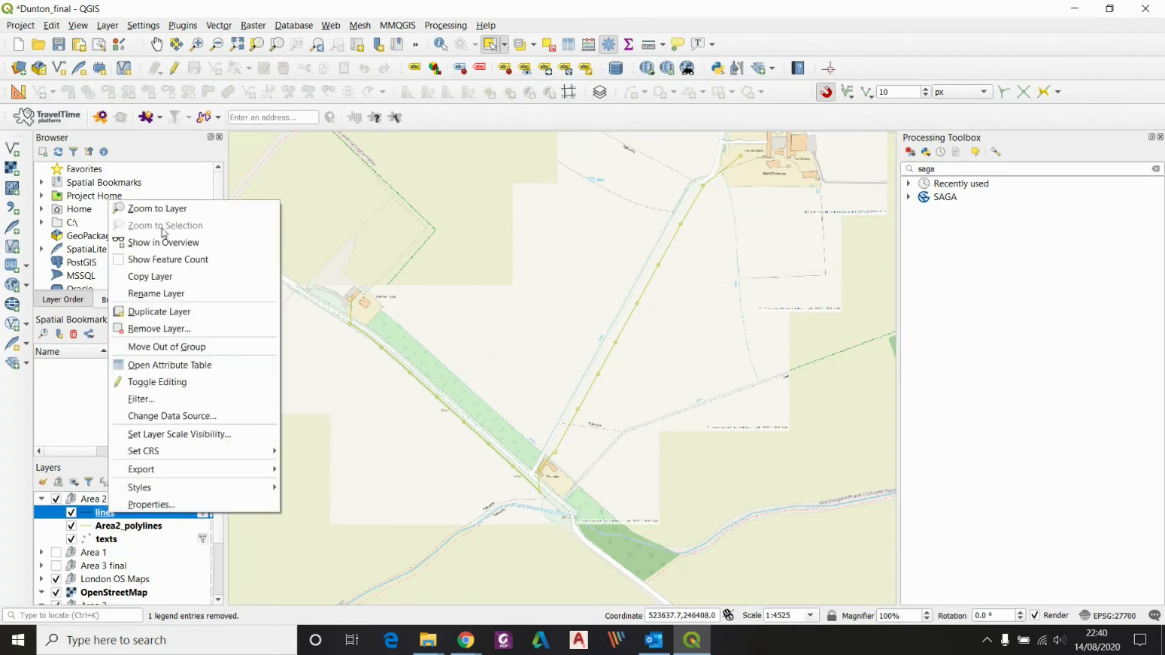
left_click(173, 209)
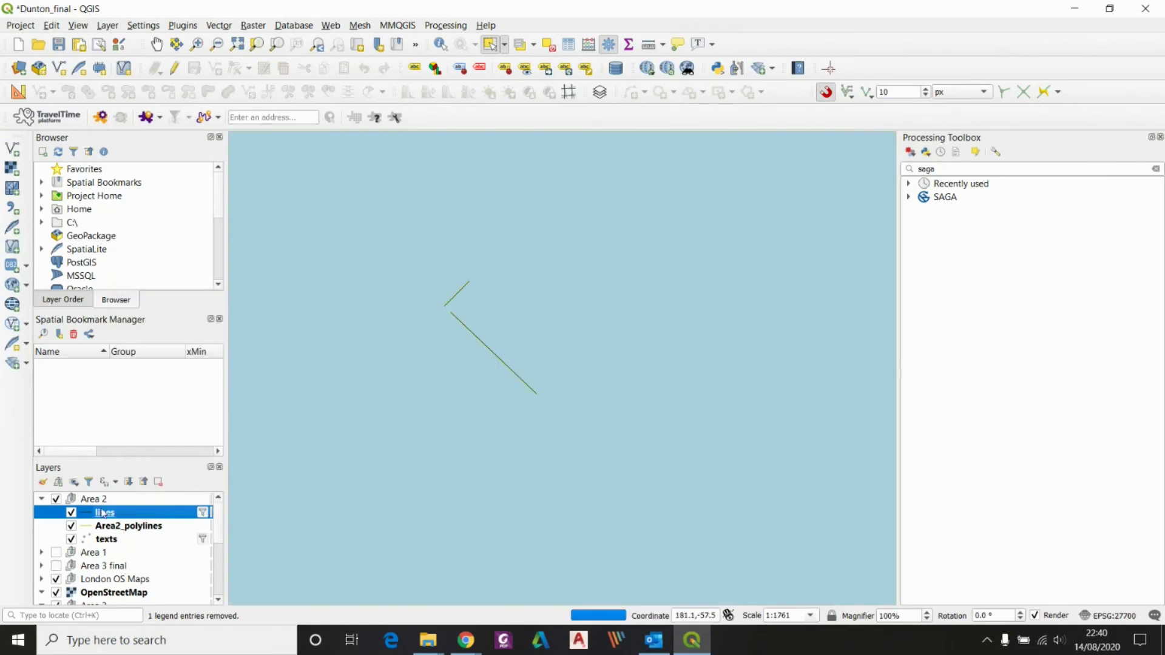
left_click(174, 68)
Select all lines features, move them onto The Lodge, and save the edits.
key("ctrl+a")
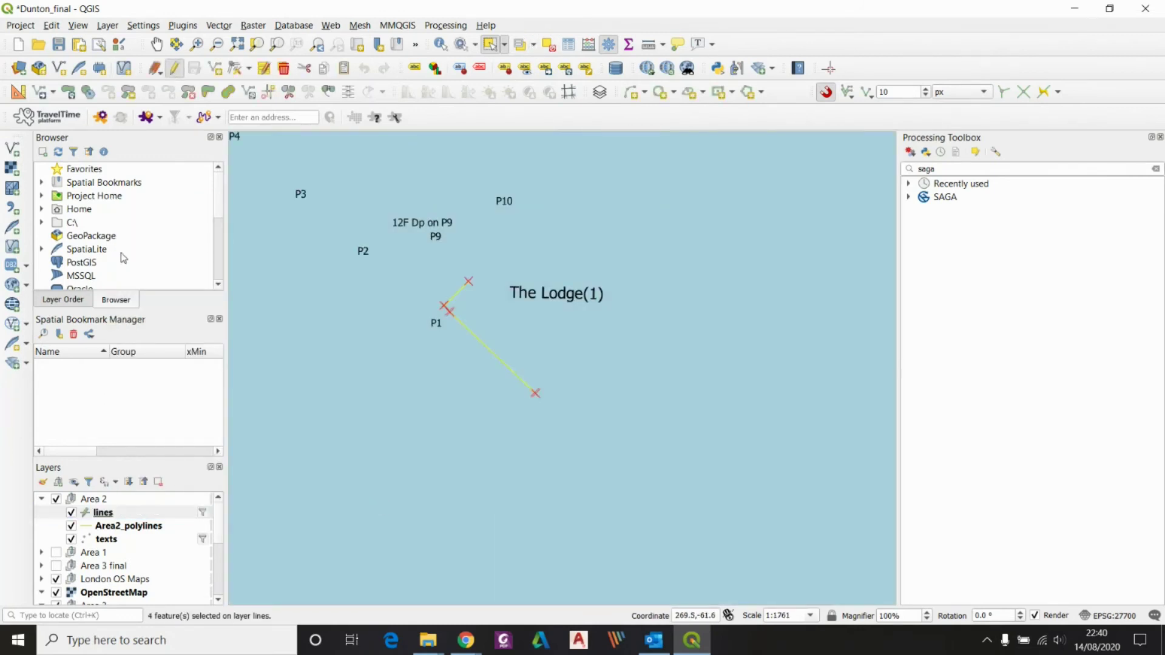
left_click(41, 92)
scroll(546, 334, "down", 6)
scroll(544, 275, "down", 5)
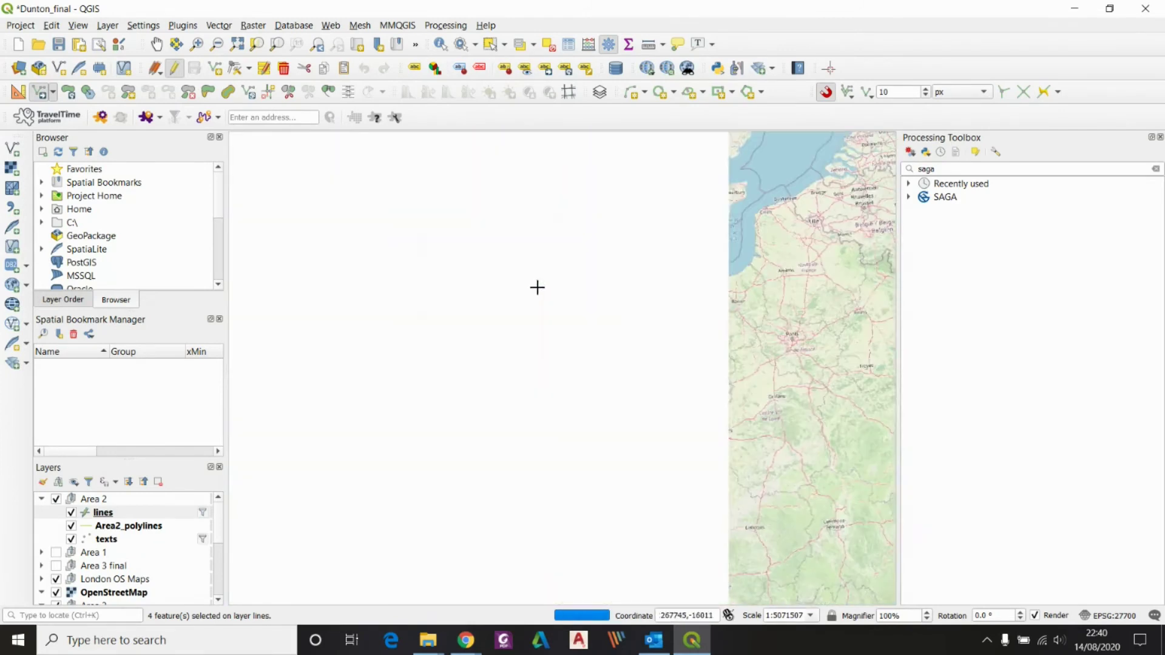
scroll(681, 489, "up", 4)
scroll(685, 502, "up", 6)
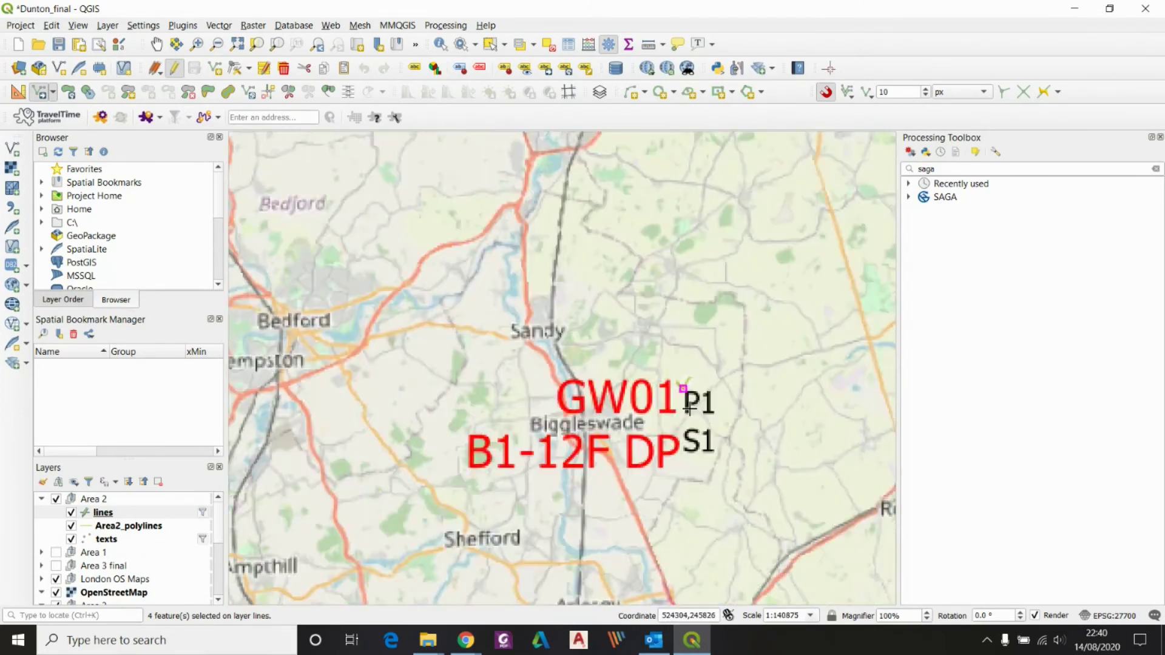
scroll(503, 562, "up", 2)
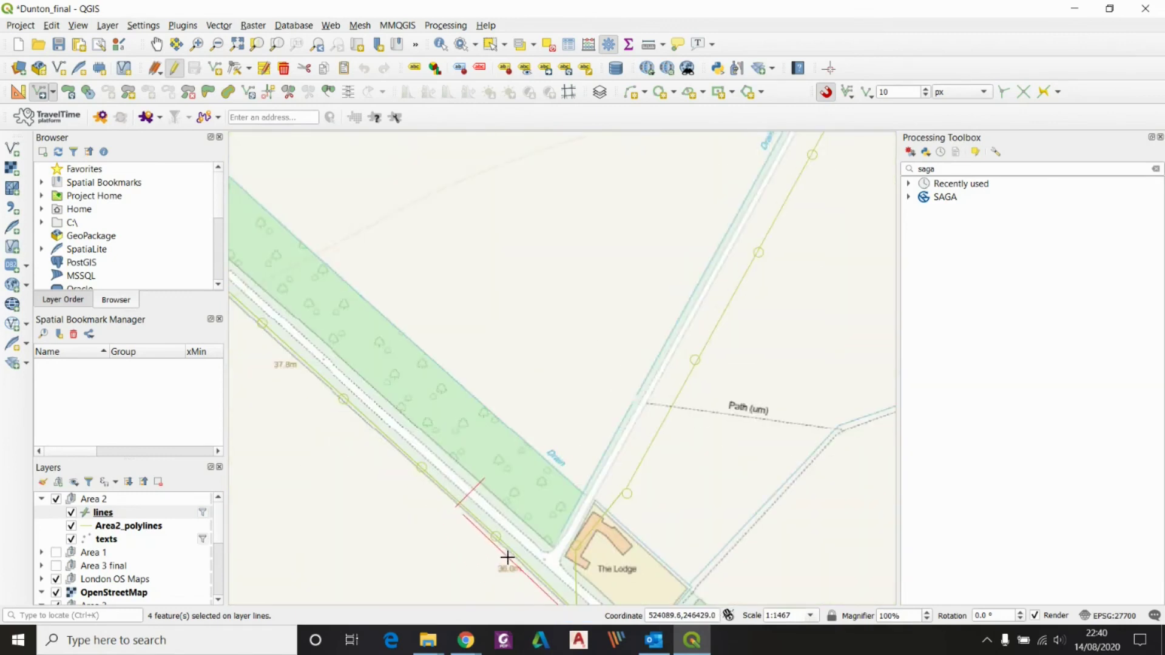
key("Delete")
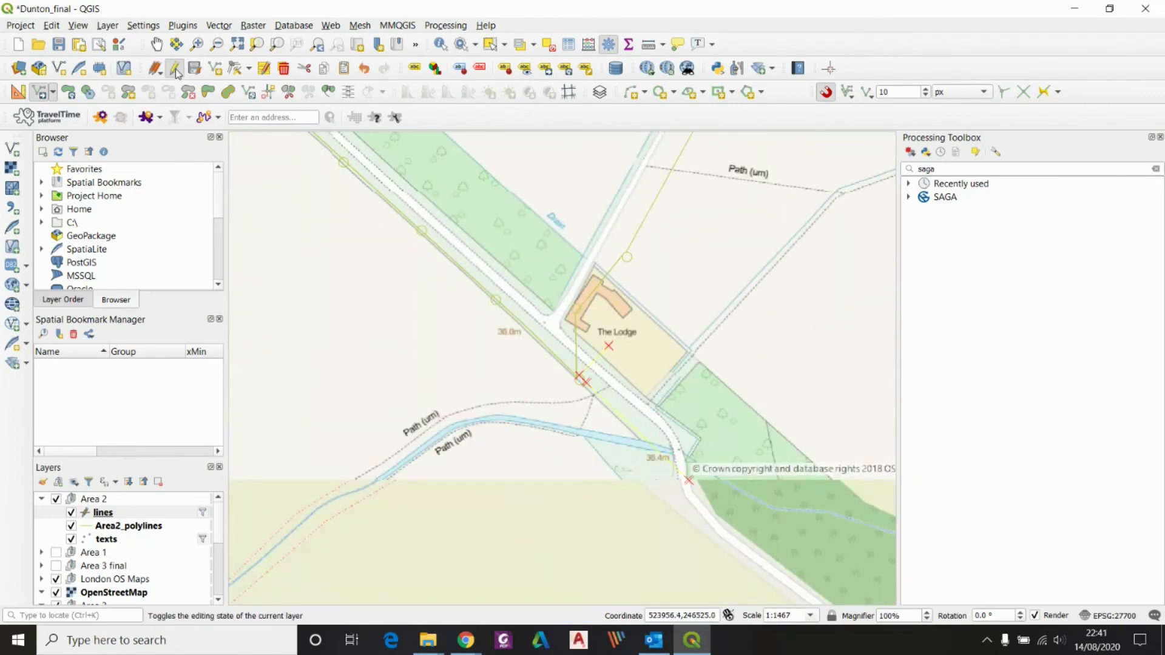
left_click(175, 67)
left_click(620, 328)
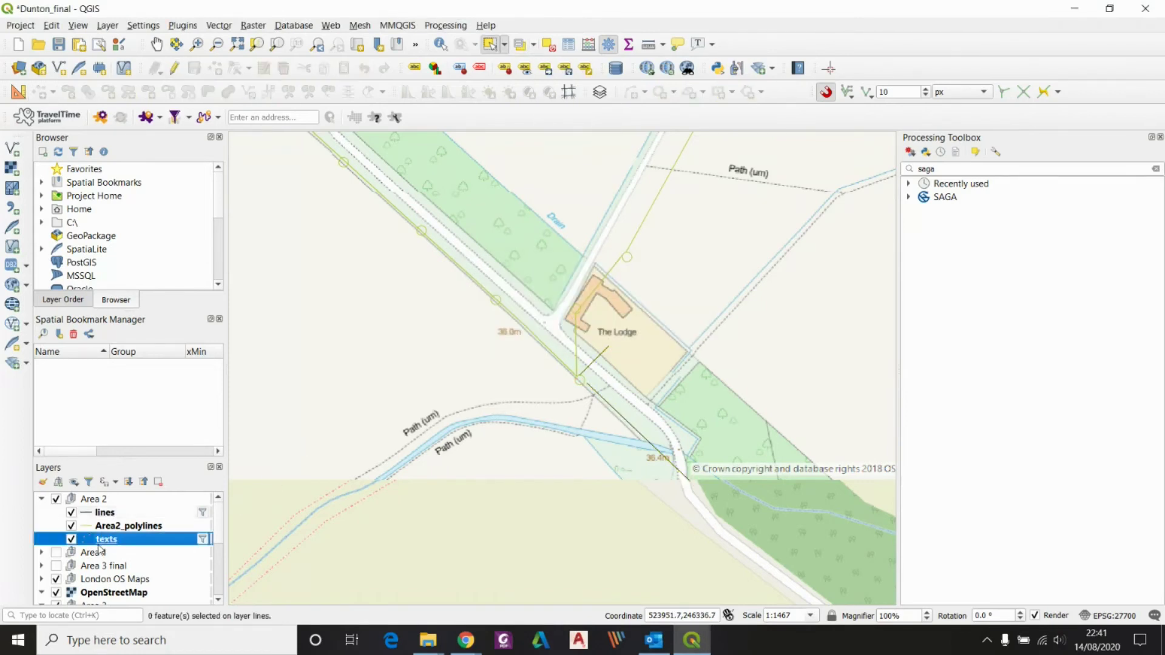
Export the lines layer as Area2_lines.shp in the DWG folder.
right_click(103, 513)
mouse_move(182, 464)
left_click(325, 467)
left_click(794, 281)
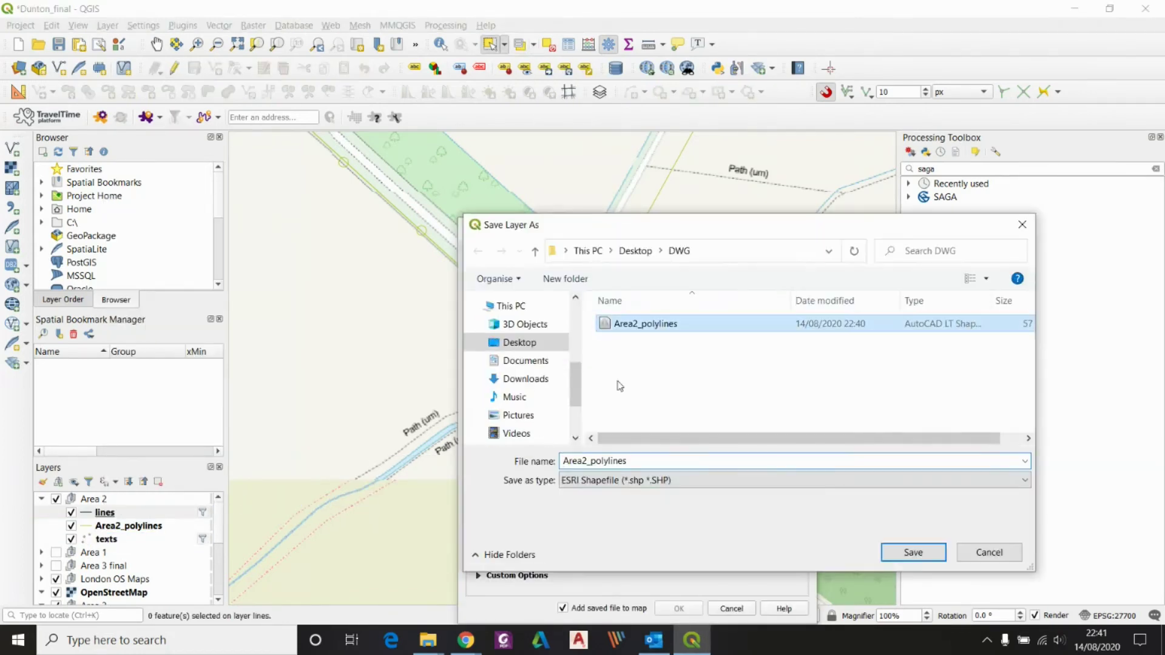
key("BackSpace")
key("BackSpace")
key("BackSpace")
key("BackSpace")
key("BackSpace")
key("BackSpace")
key("BackSpace")
key("BackSpace")
key("BackSpace")
type("lines")
left_click(886, 551)
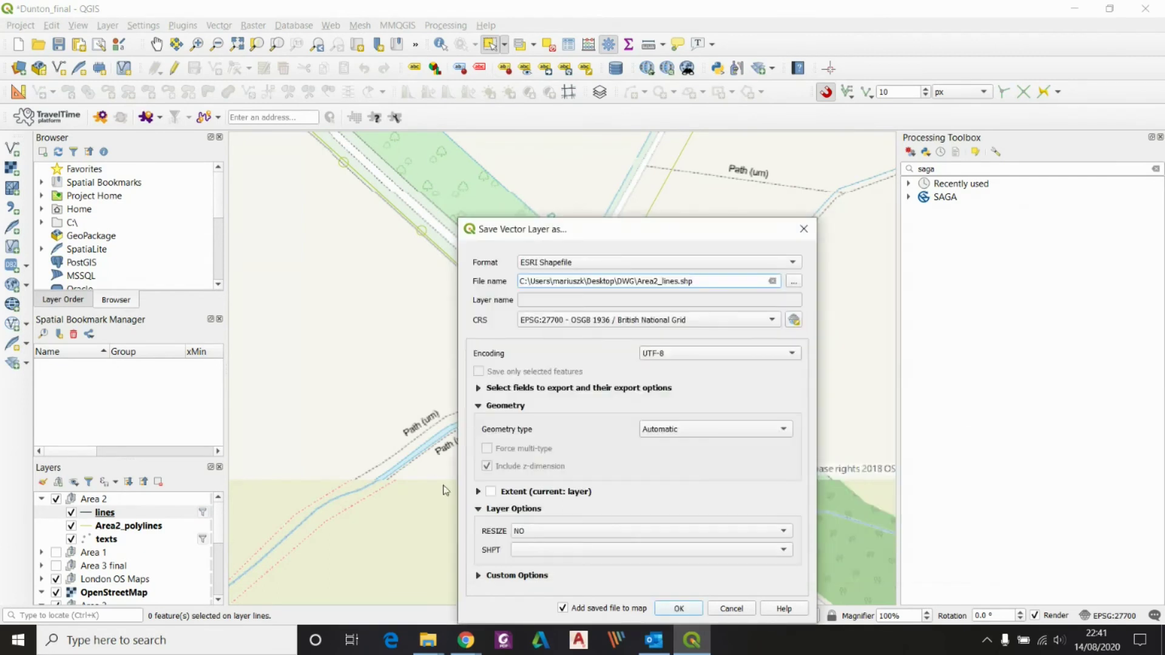
left_click(678, 609)
Remove the original lines layer from the Area 2 group.
right_click(100, 527)
left_click(136, 331)
key("Return")
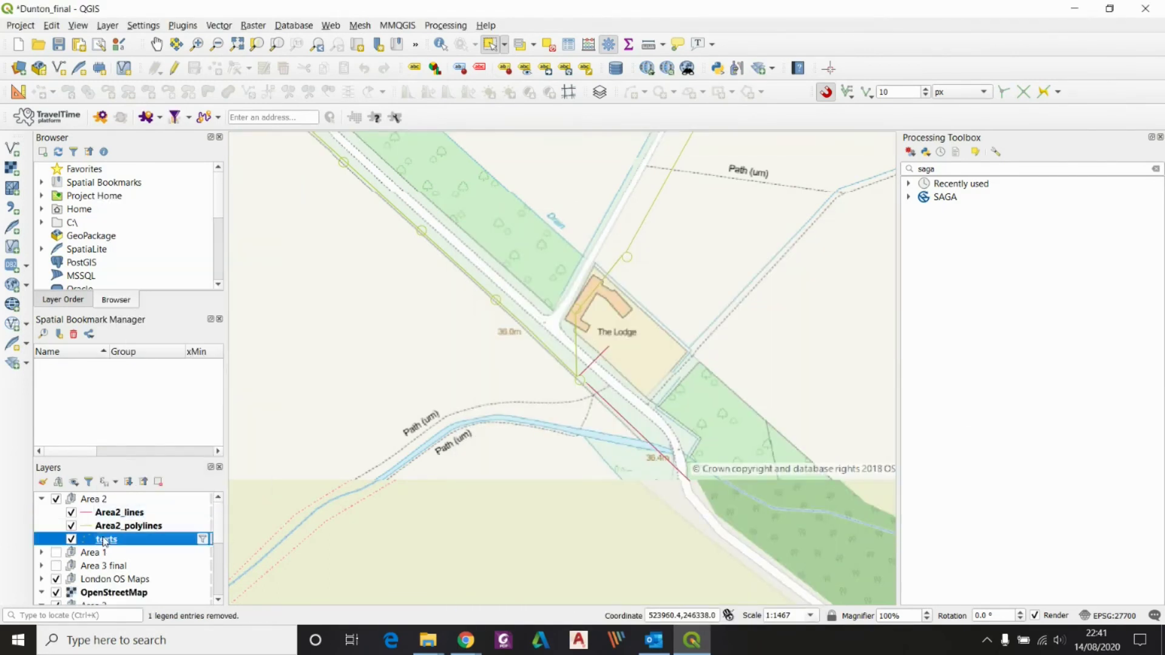
Zoom the map to the texts layer's extent.
right_click(105, 538)
left_click(161, 216)
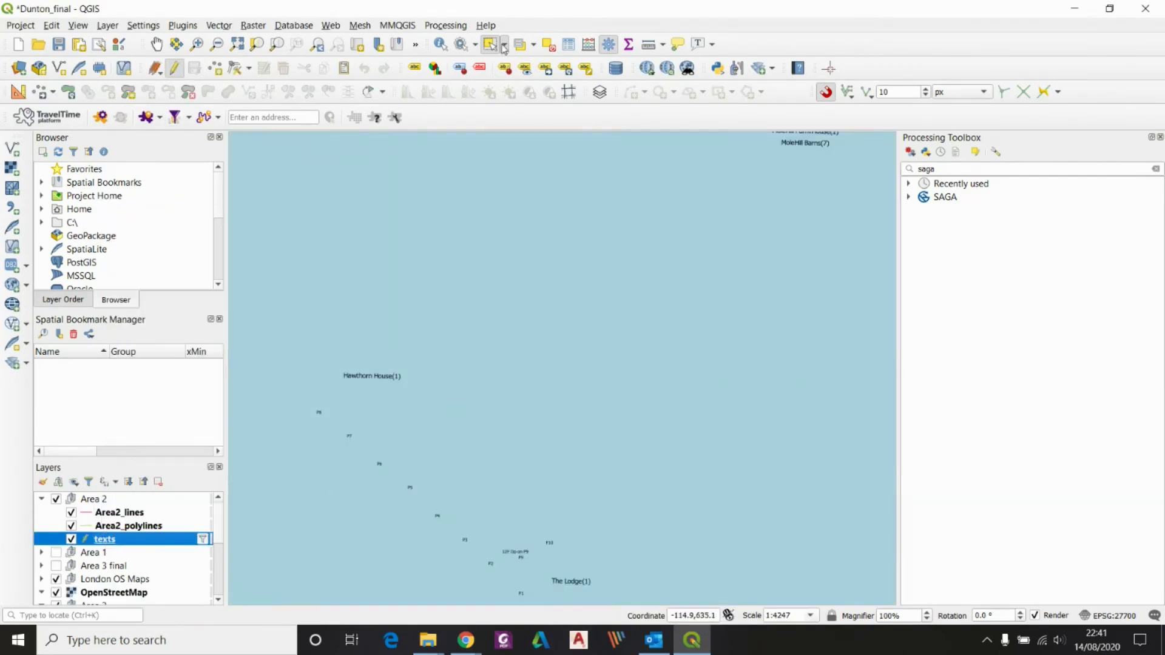
scroll(707, 255, "down", 1)
Select all 14 text points, drag them onto the site beside the line work, and stop editing.
key("ctrl+a")
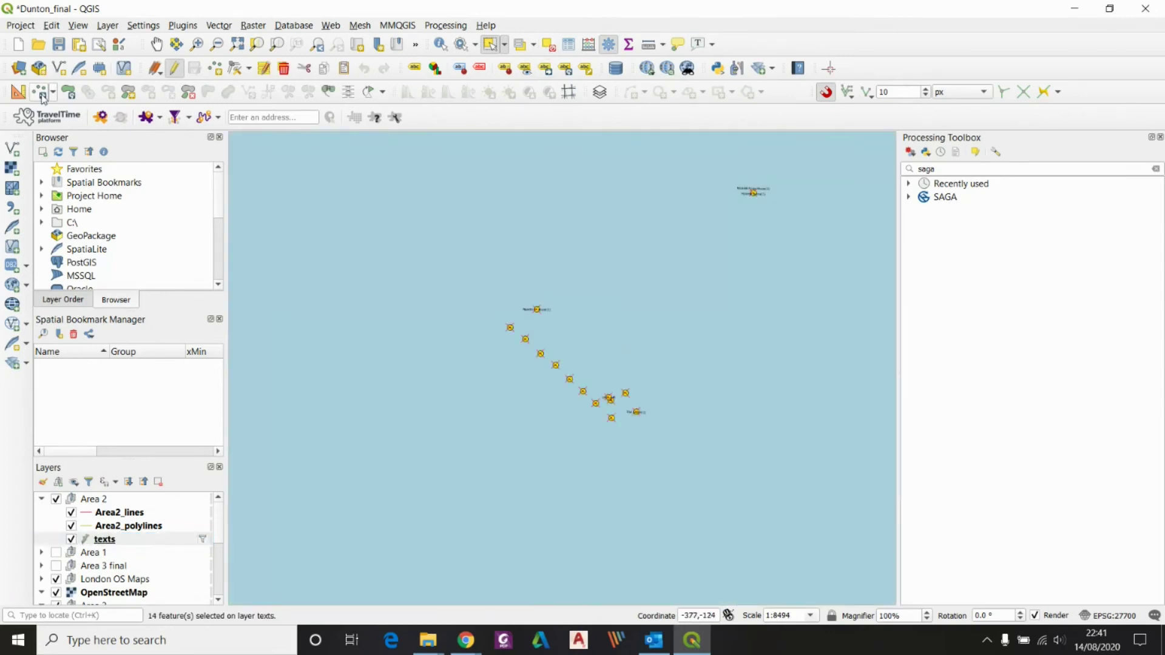
left_click(41, 92)
scroll(625, 309, "down", 6)
scroll(679, 229, "down", 2)
scroll(606, 478, "up", 4)
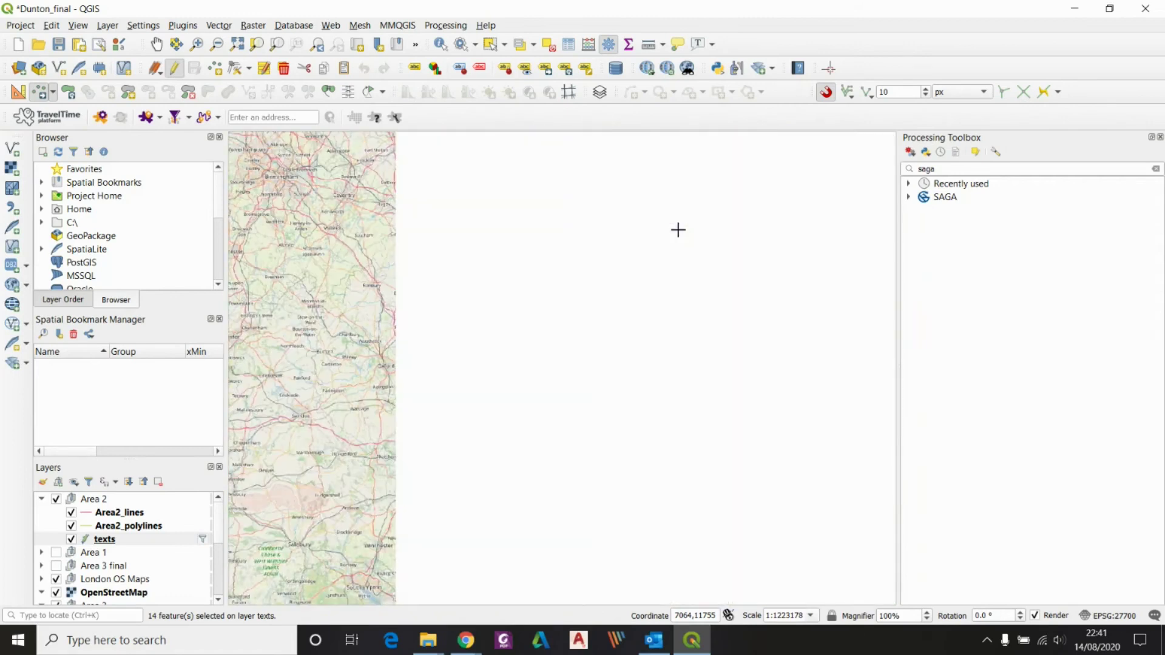
scroll(593, 424, "up", 5)
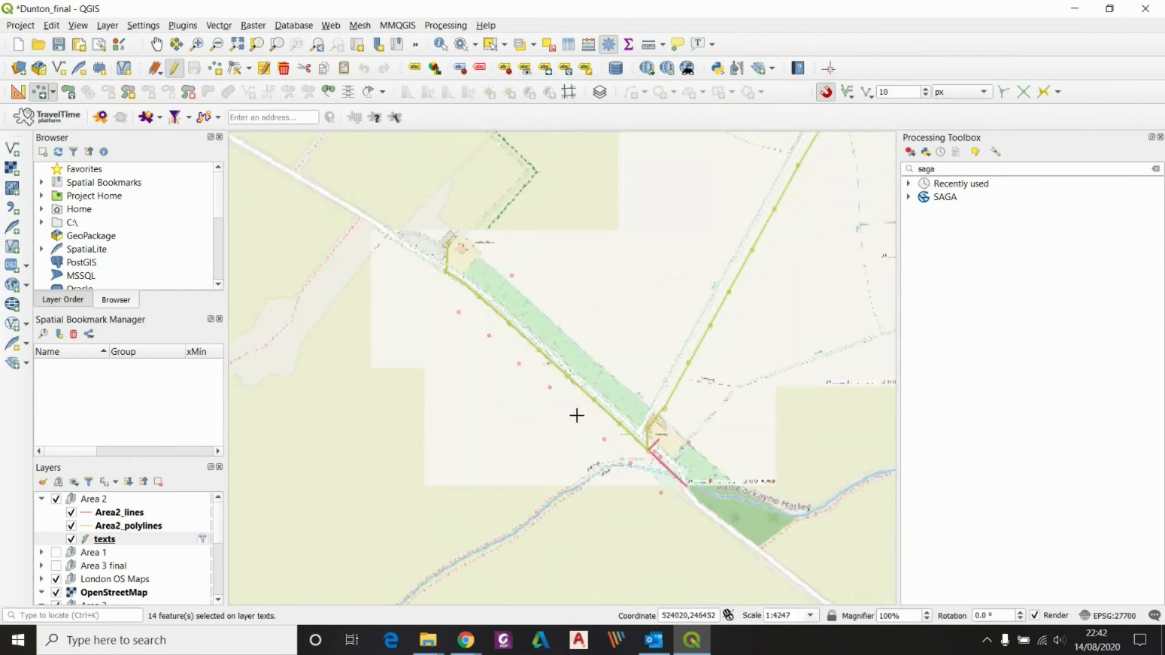
left_click_drag(555, 386, 558, 385)
key("ctrl+alt+a")
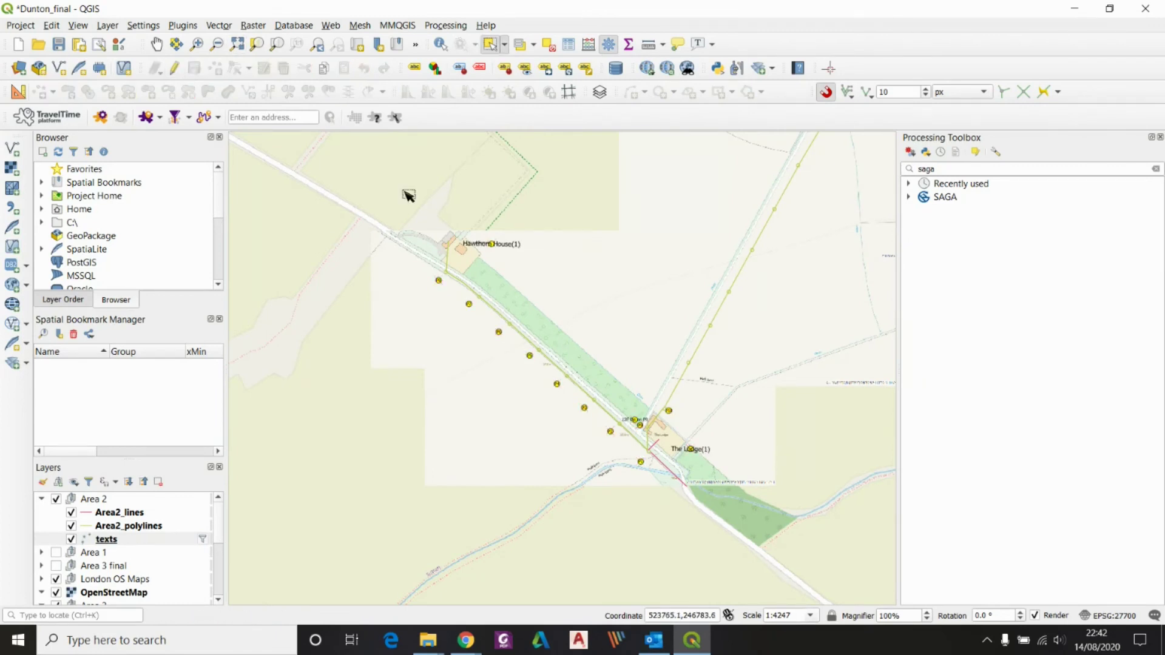
left_click_drag(313, 186, 205, 302)
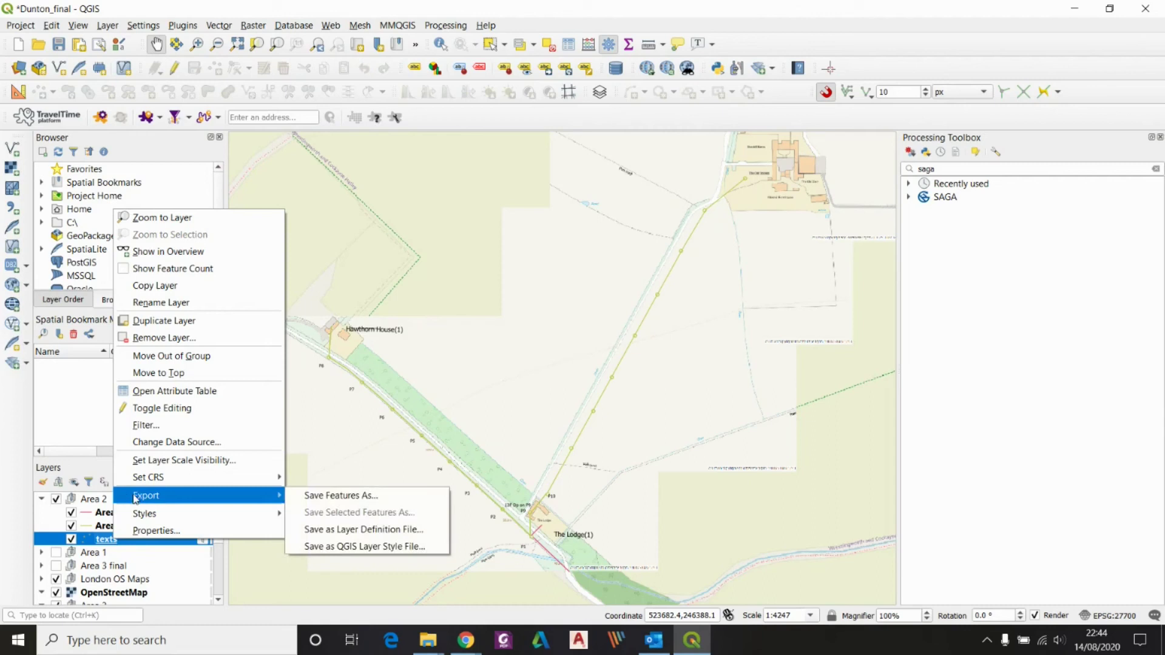
Export the texts layer's features as the shapefile Area2_texts.shp.
mouse_move(219, 479)
left_click(307, 494)
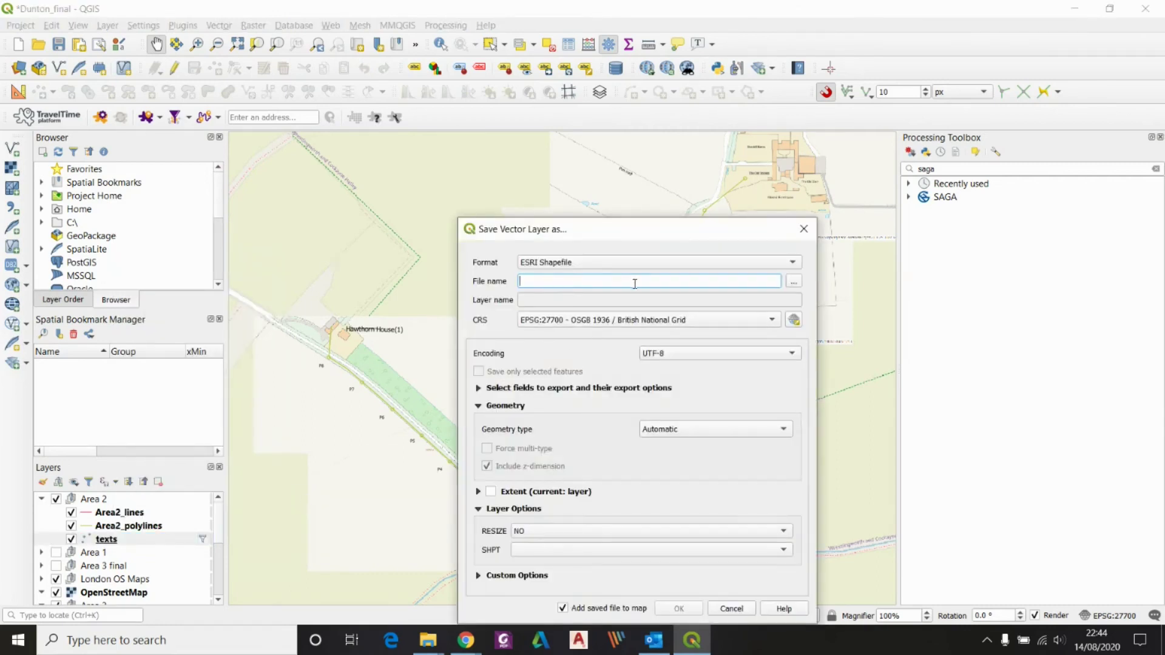
left_click(794, 281)
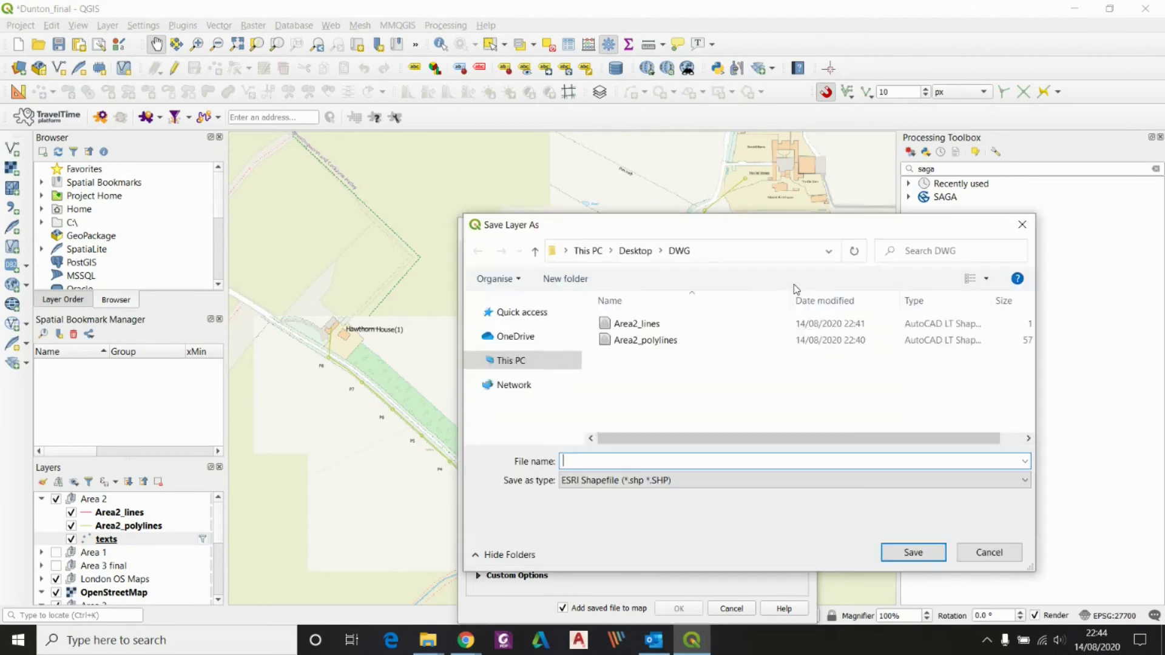
left_click(645, 340)
left_click(640, 462)
left_click(649, 466)
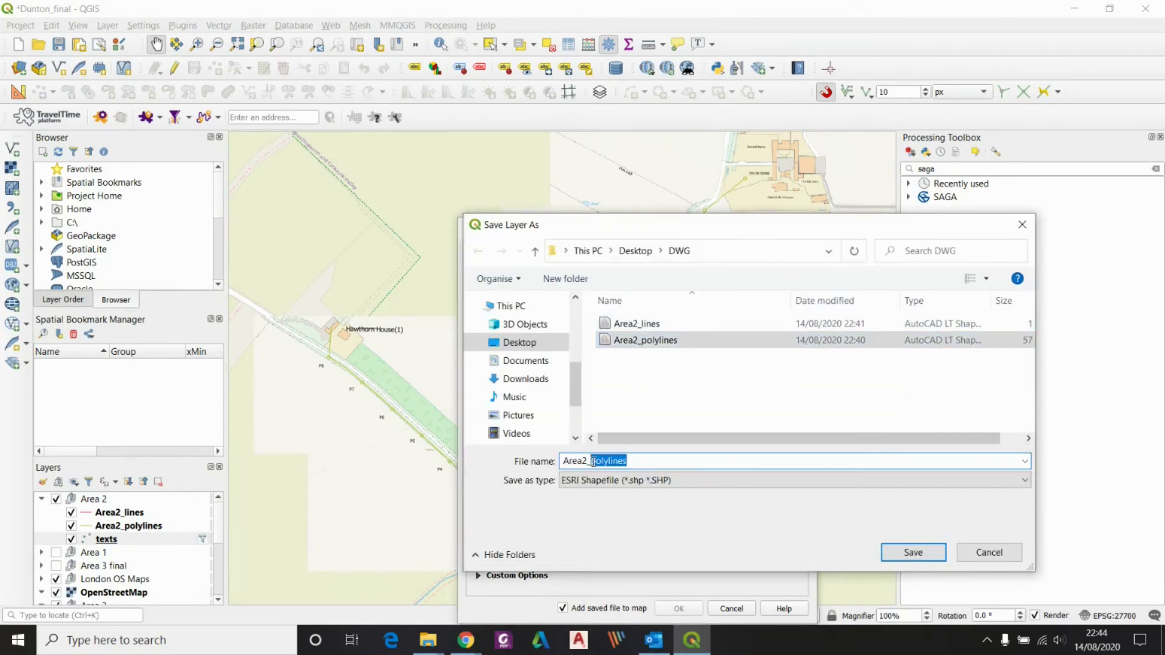
type("text")
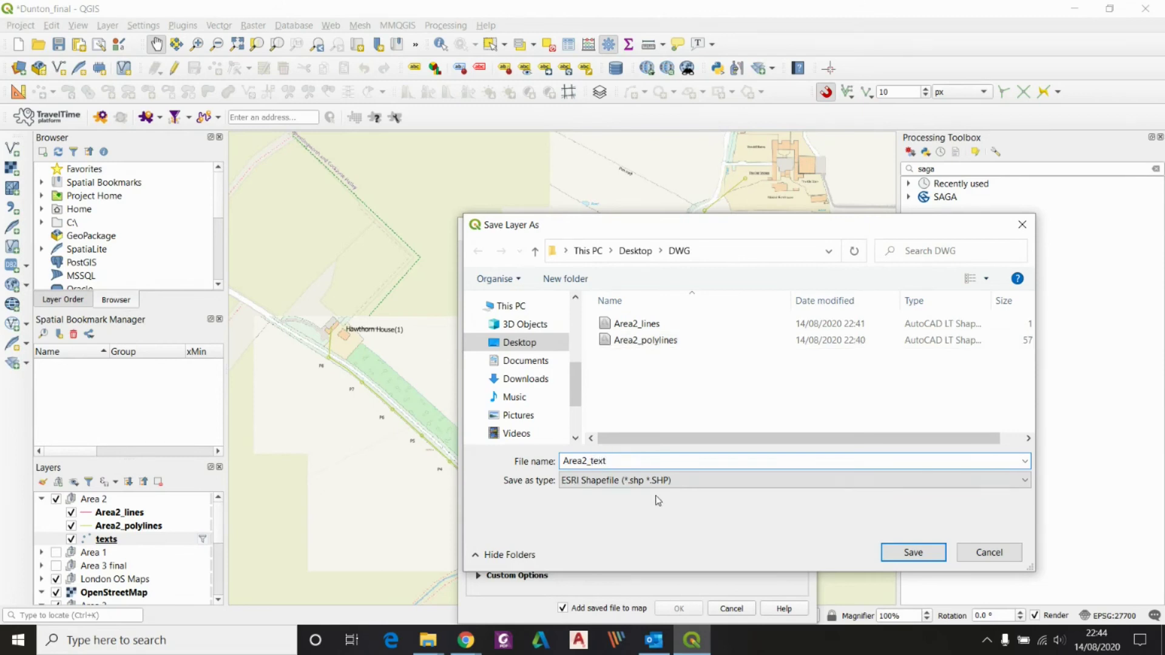
left_click(892, 556)
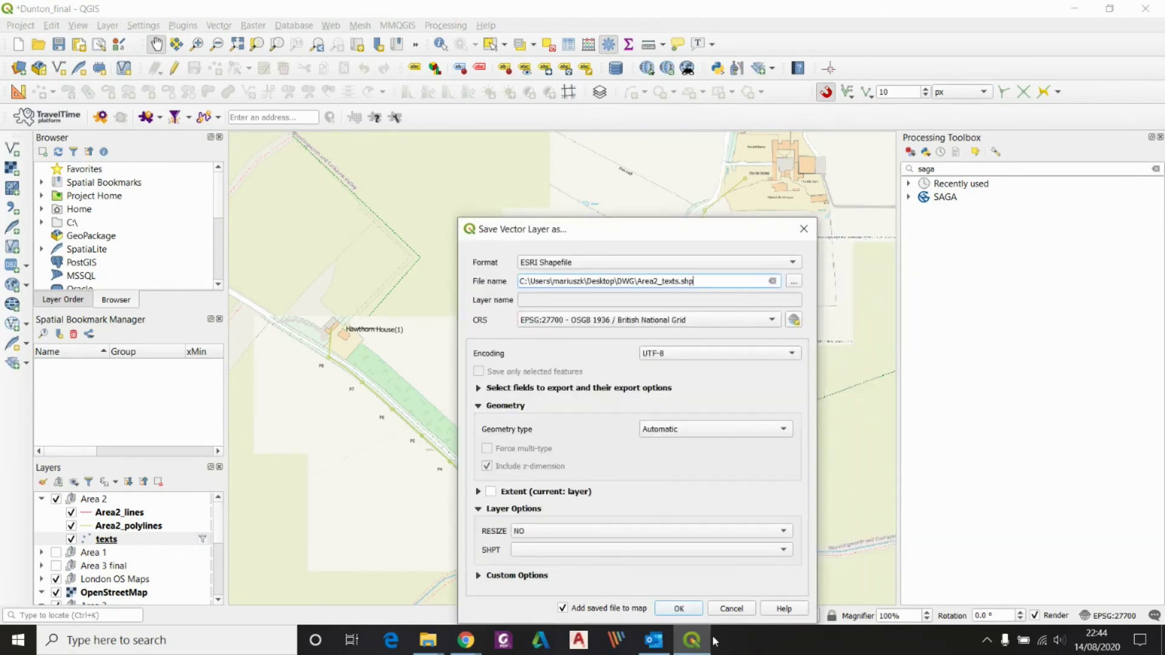
left_click(678, 608)
Remove the original texts layer from the project.
right_click(106, 552)
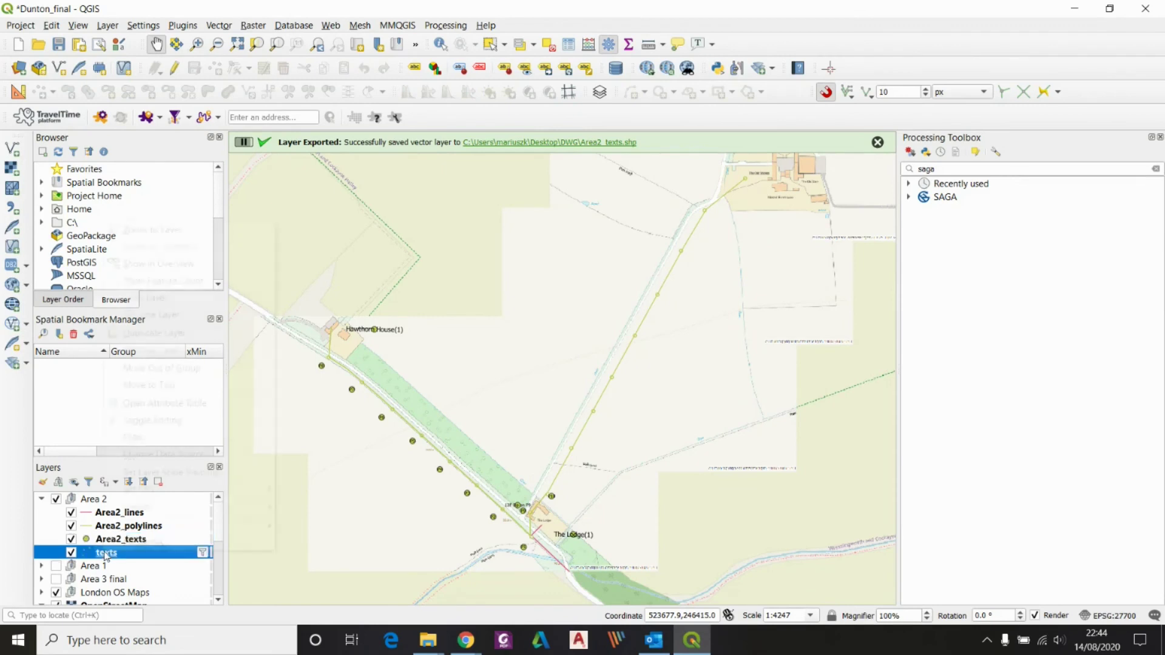
left_click(140, 354)
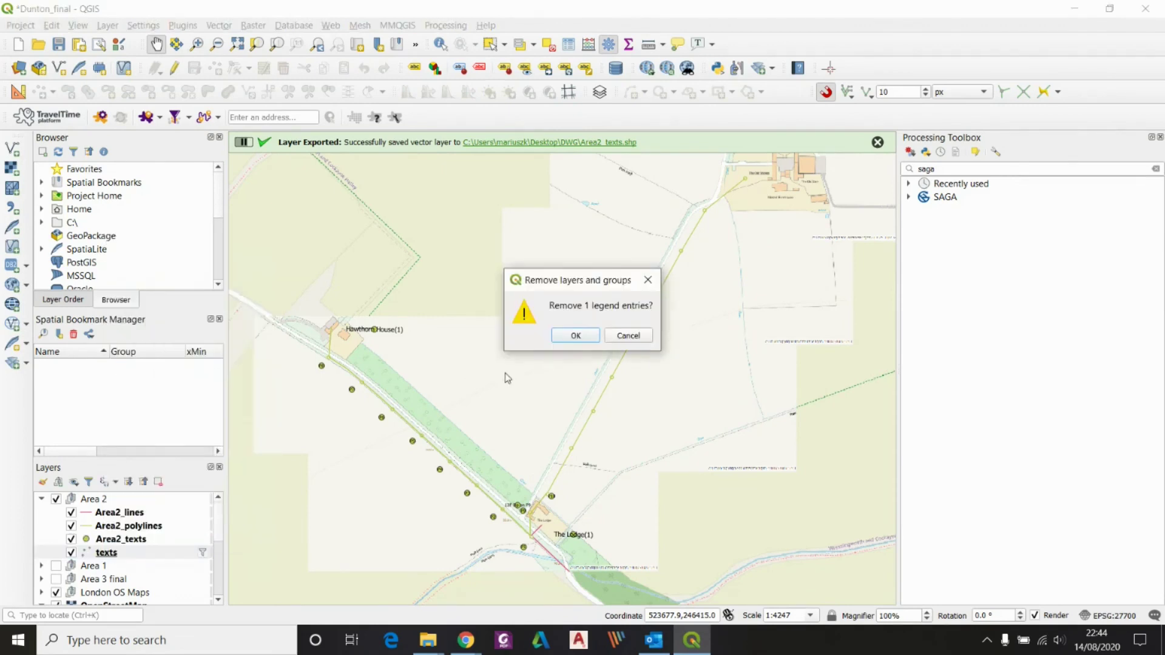
left_click(573, 337)
scroll(536, 394, "down", 1)
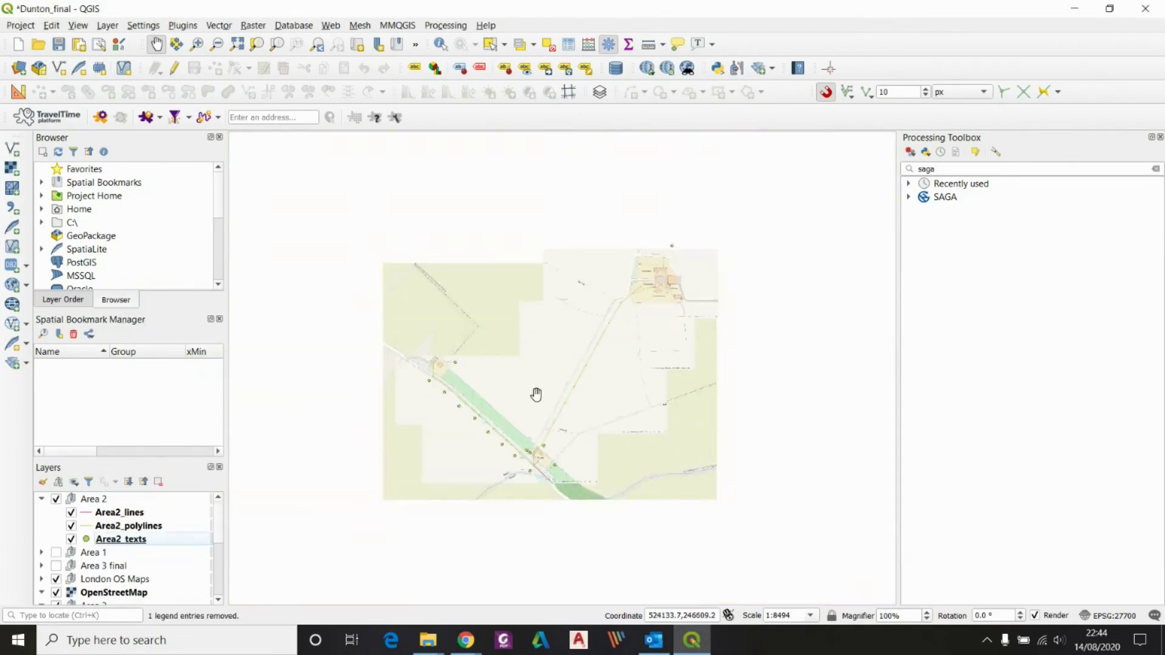
scroll(533, 401, "up", 1)
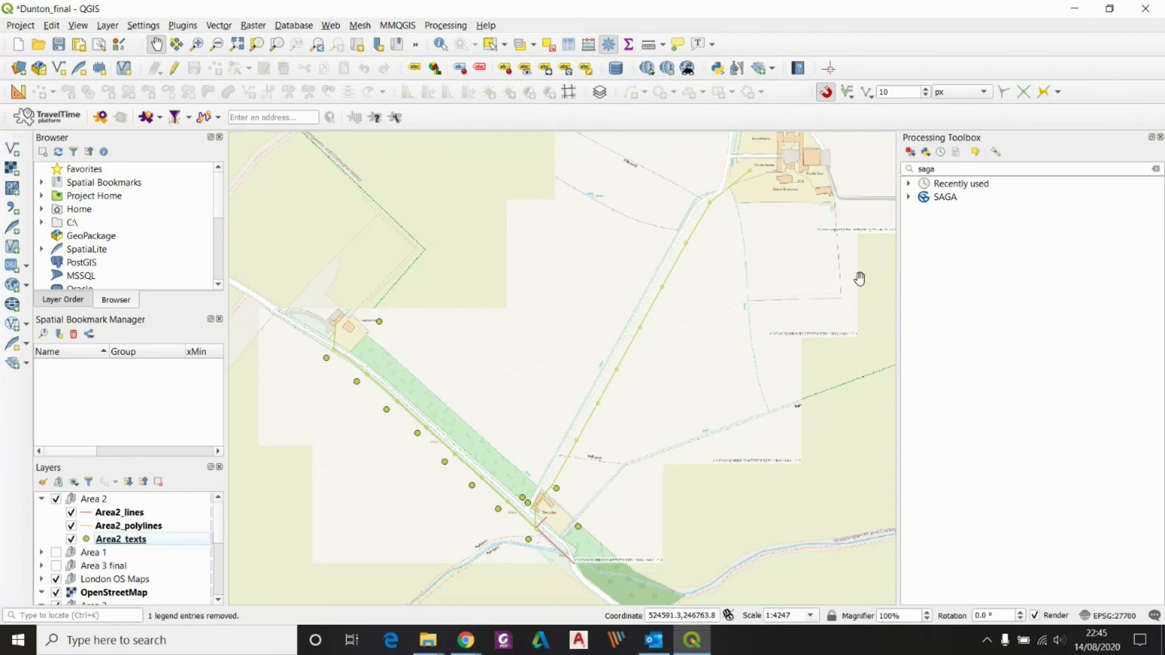
Filter the Processing Toolbox with 'saga tr' and select SAGA's Transform vector layer algorithm.
left_click(910, 198)
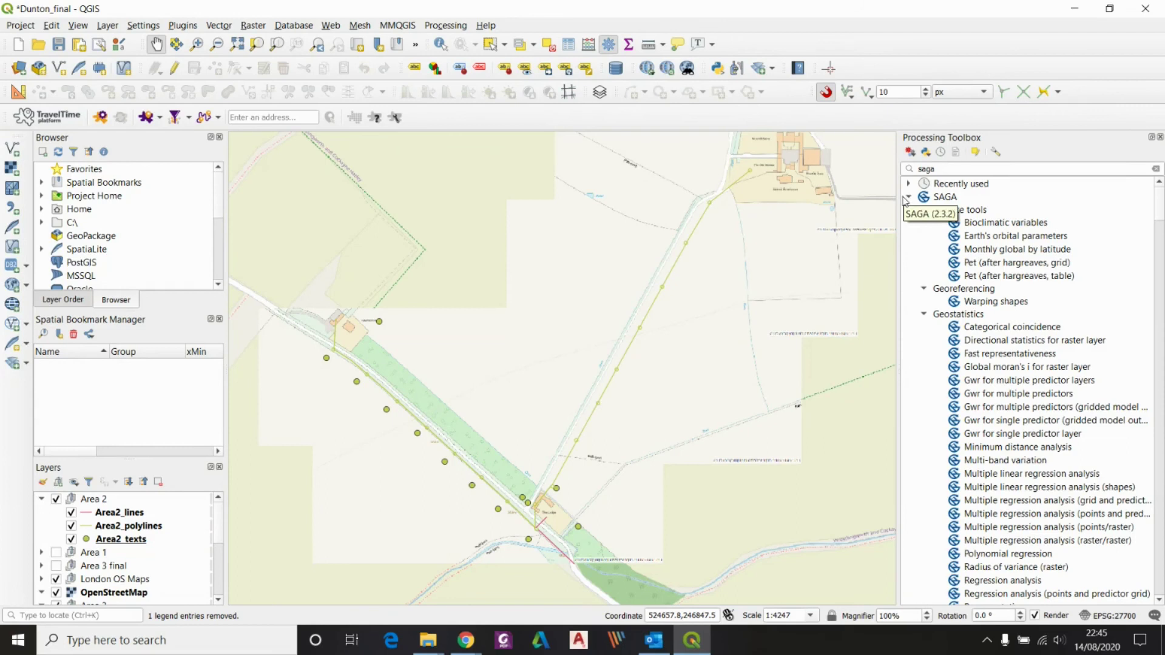
left_click(947, 168)
type("tr")
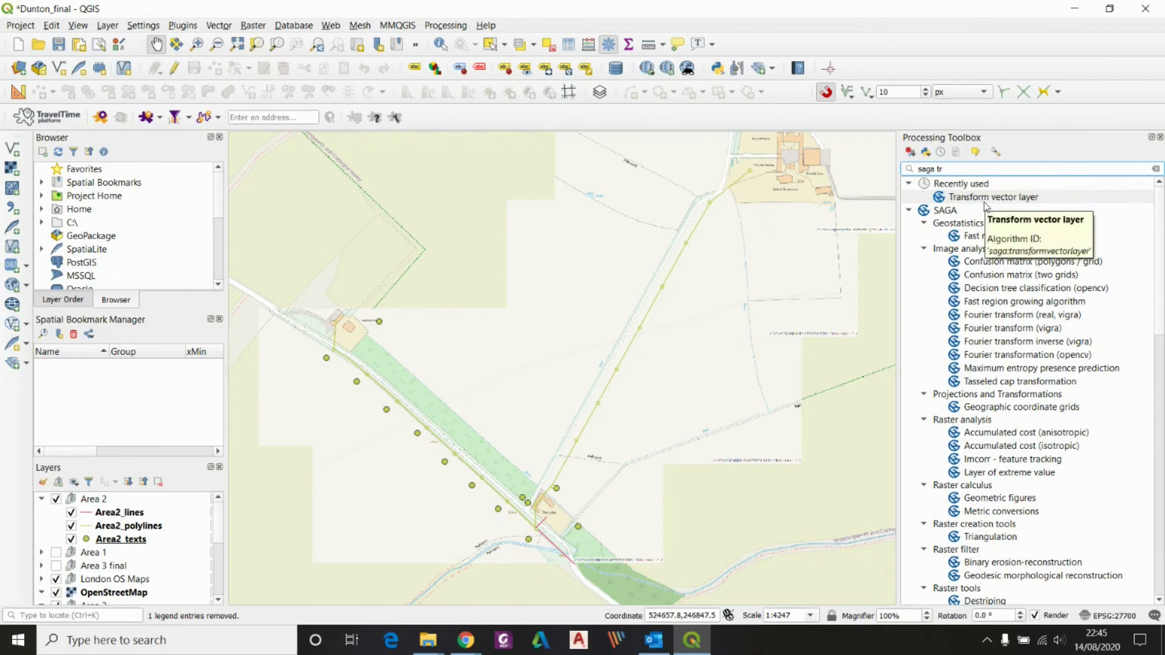
left_click(984, 202)
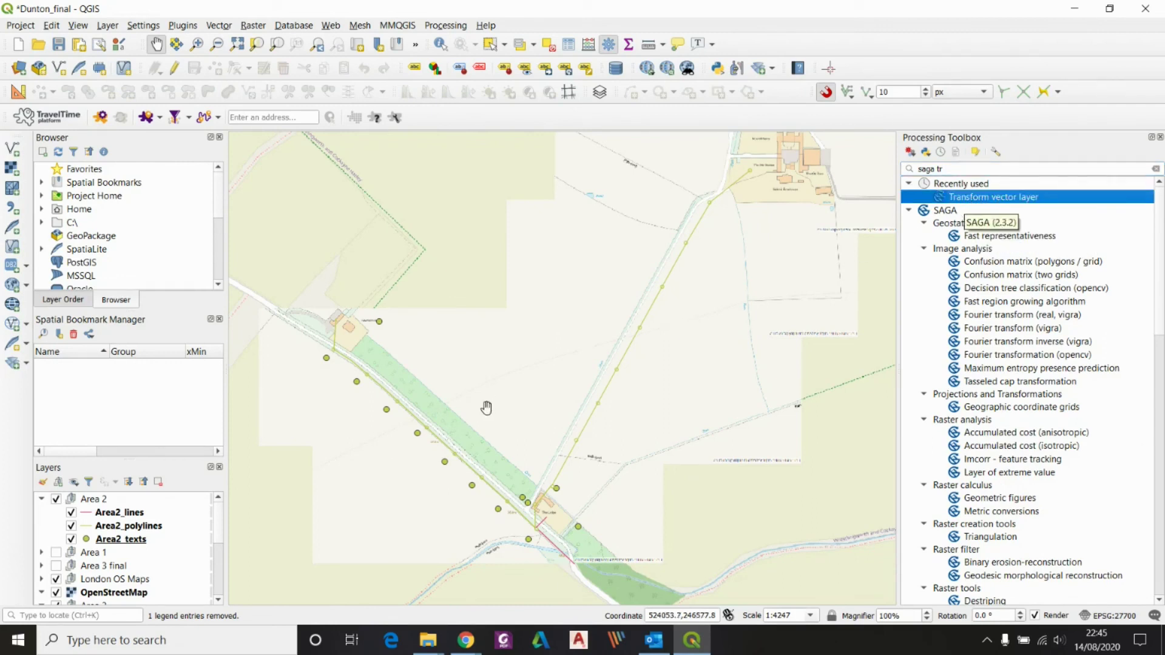
scroll(467, 415, "down", 1)
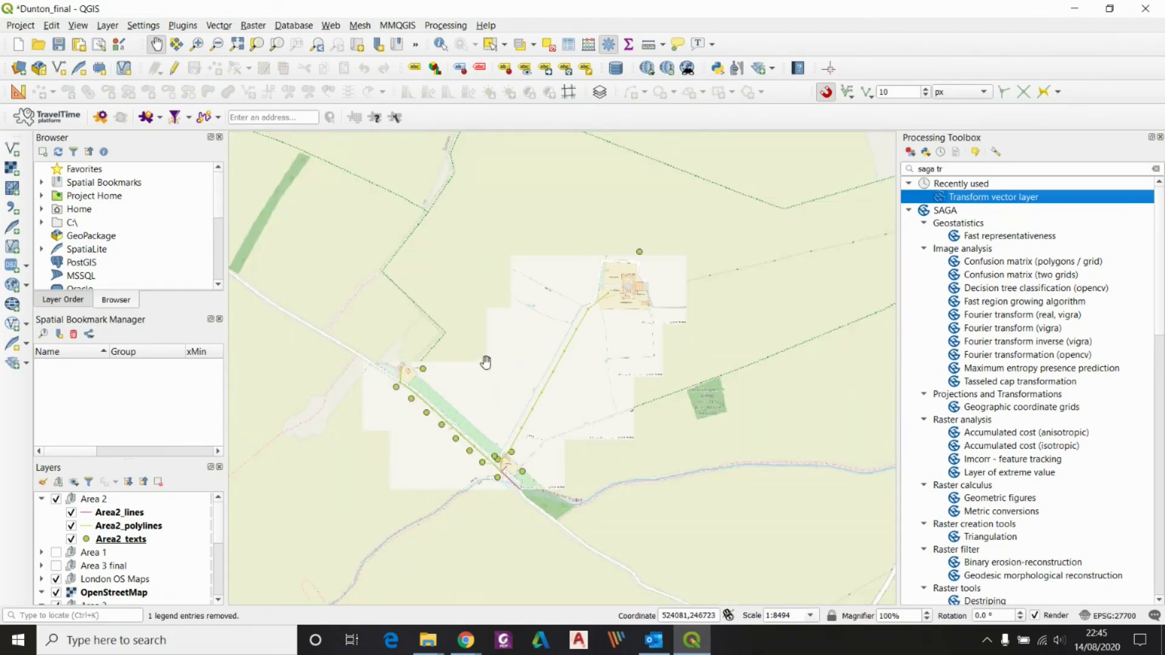
scroll(488, 357, "down", 2)
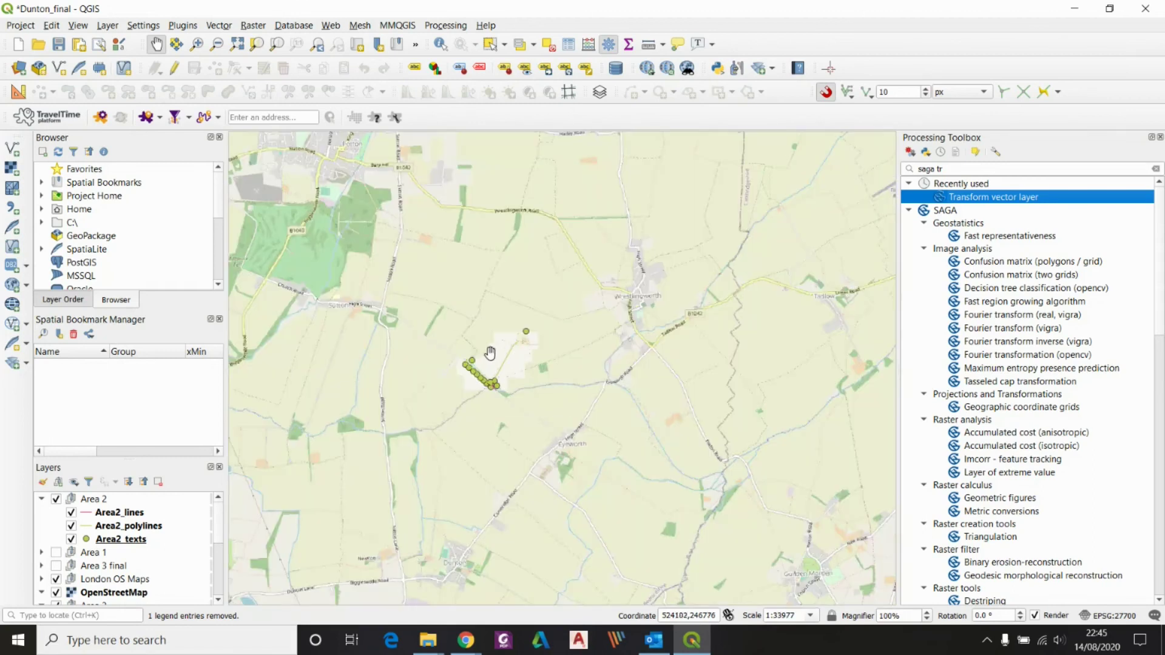
left_click_drag(492, 347, 562, 370)
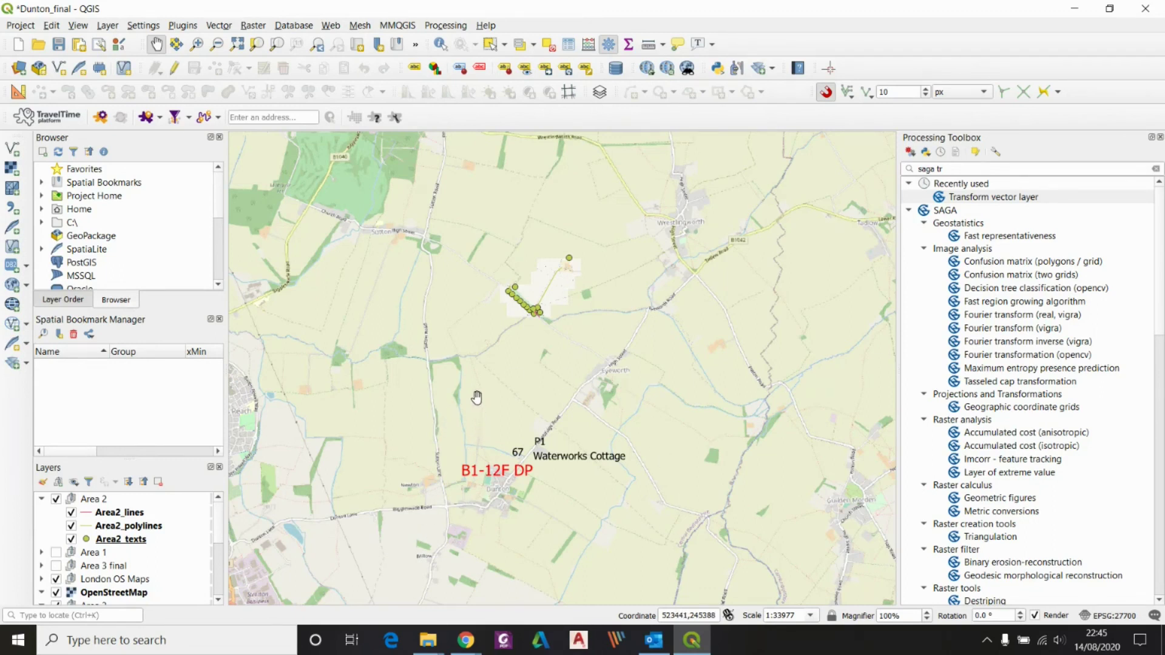
scroll(477, 398, "down", 1)
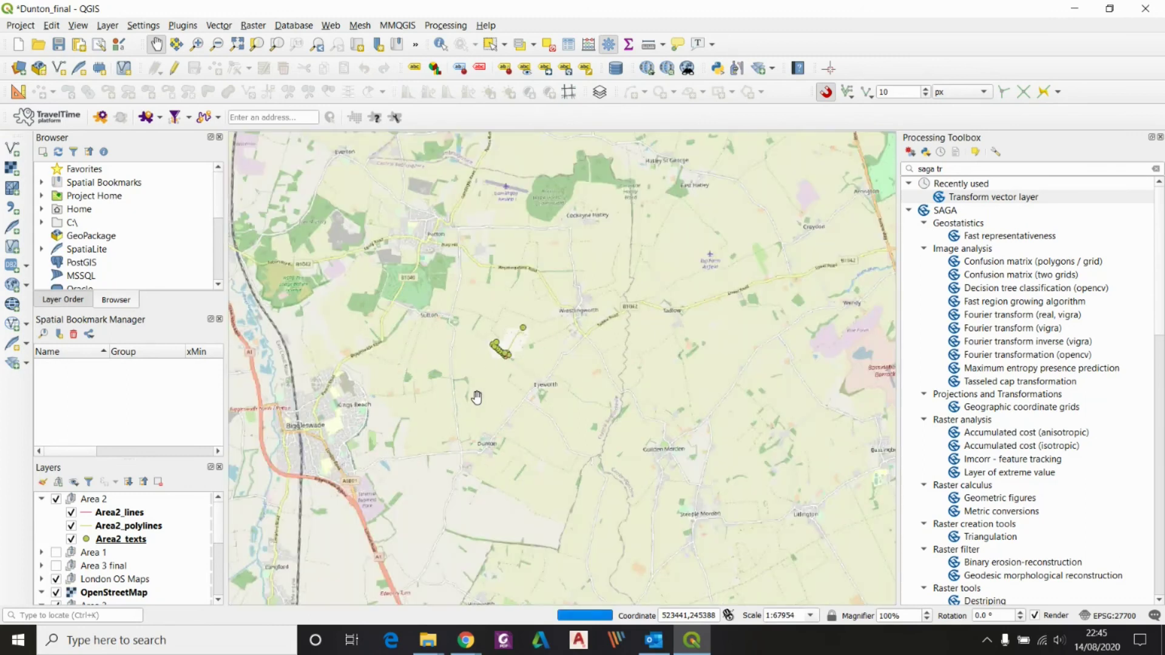